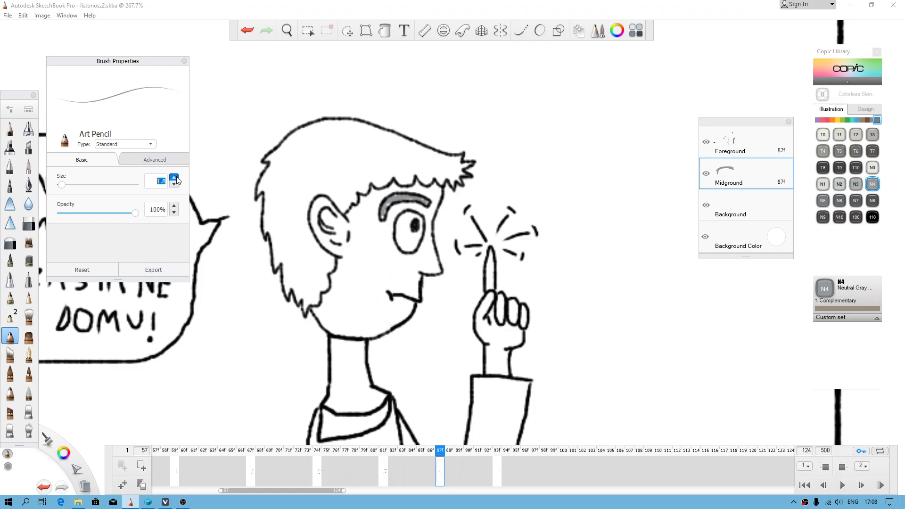
Step: Launch Krita (x64) from the system-wide program search while keeping the SketchBook drawing open
key("super")
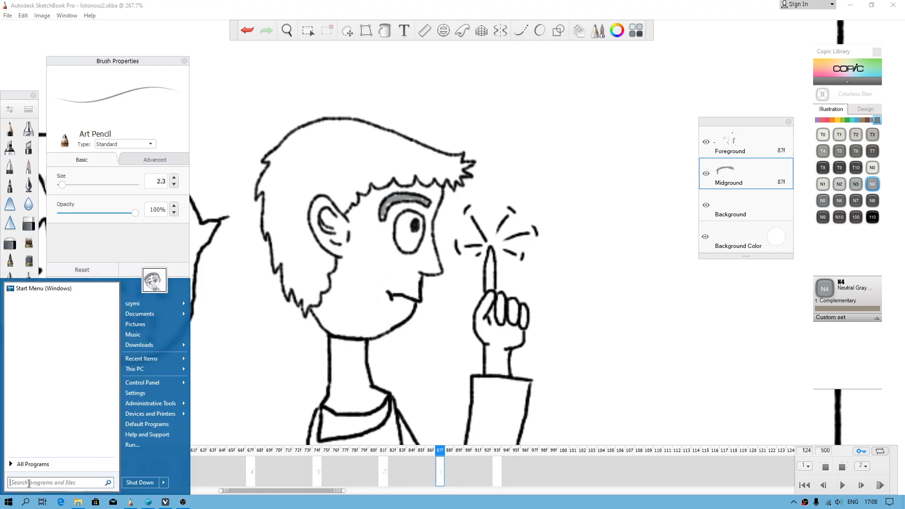
type("krit")
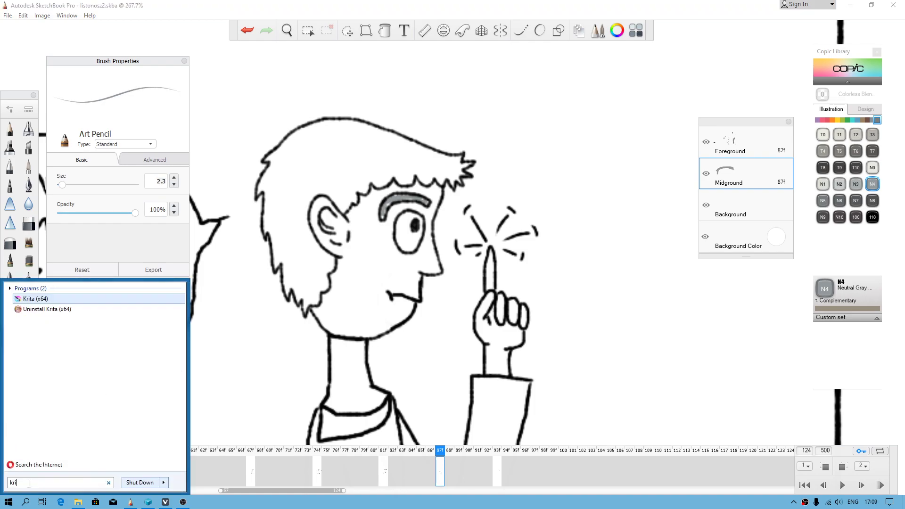
left_click(455, 195)
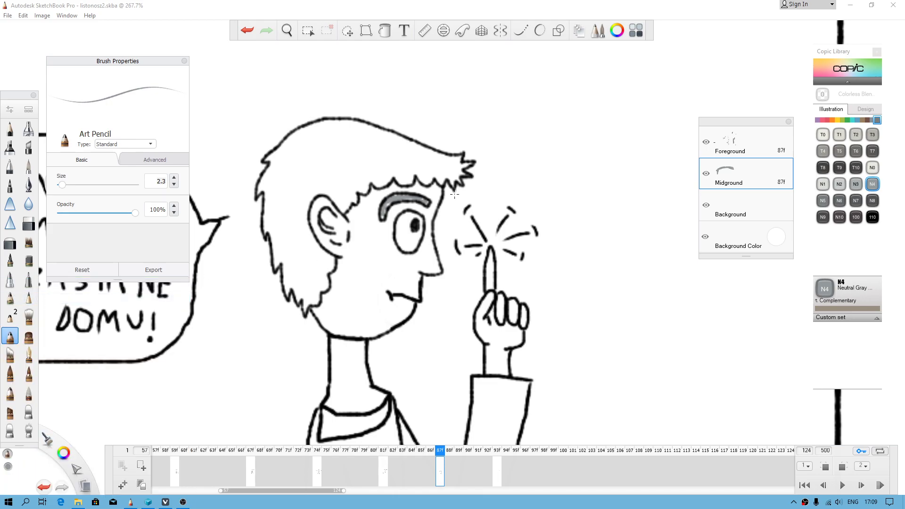
Step: Increase the Art Pencil brush size to 3.8
left_click(173, 177)
left_click(175, 178)
left_click(176, 178)
left_click(176, 178)
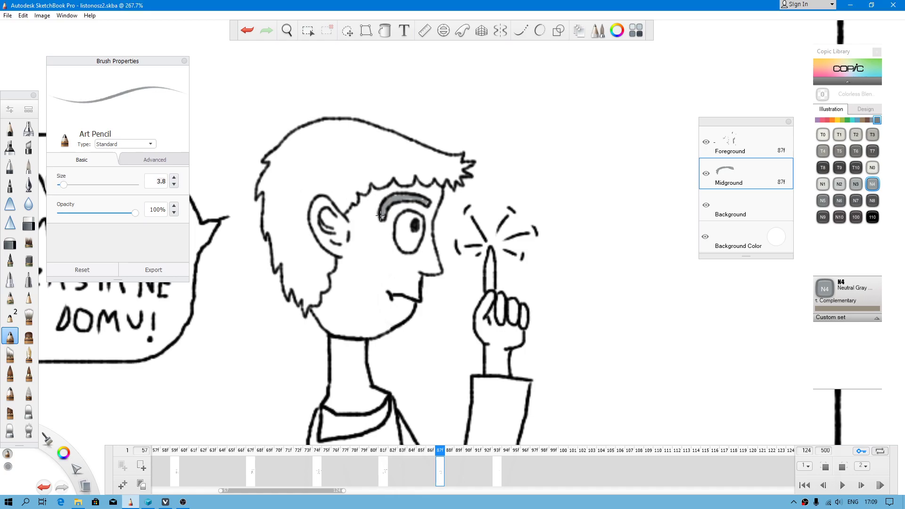
Step: Browse the Copic Illustration colour families, including the blue-green, red and yellow-red swatches
left_click(827, 120)
left_click(854, 120)
left_click(843, 120)
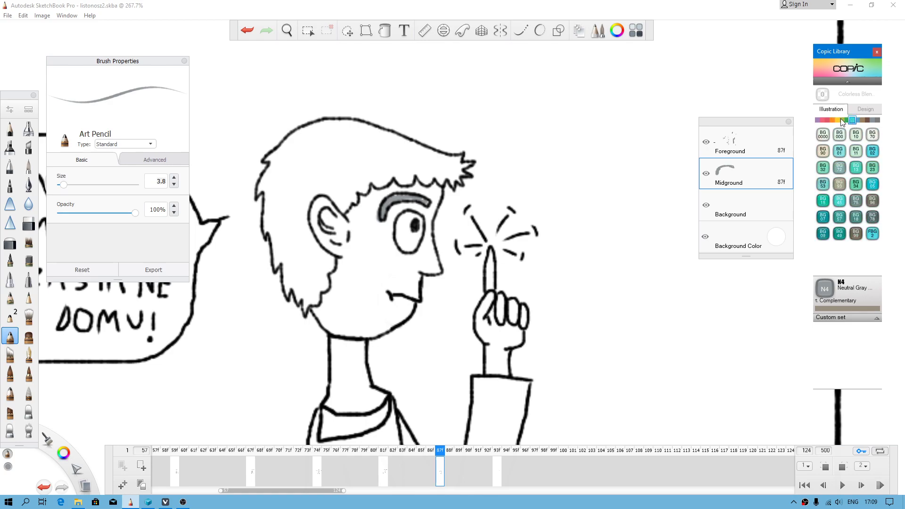
left_click(827, 121)
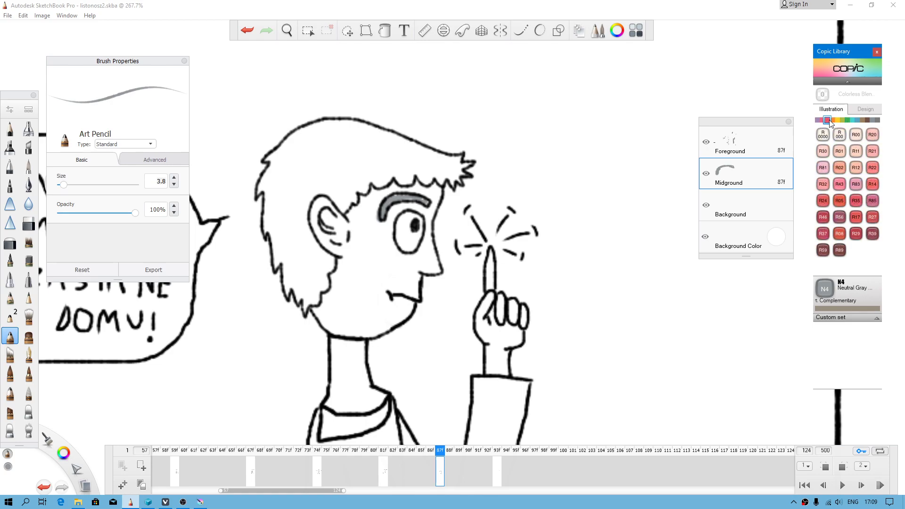
left_click(833, 121)
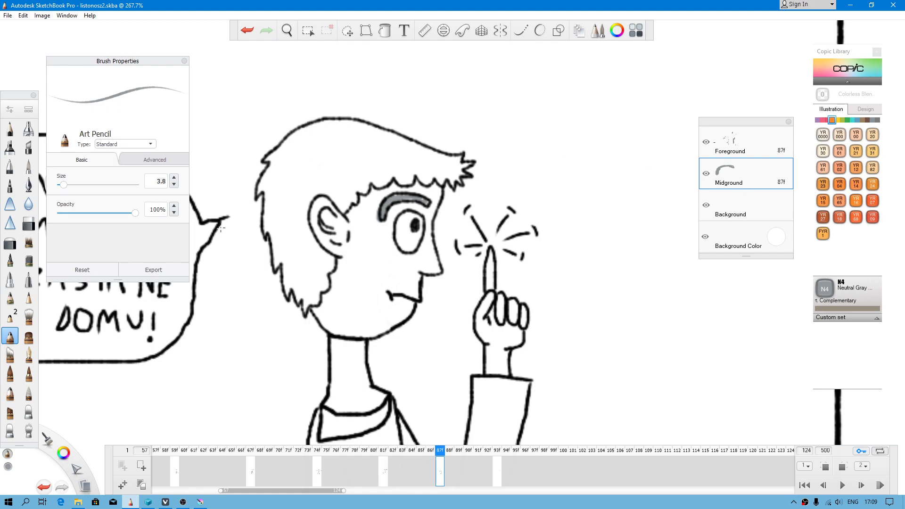
Step: Pick Neutral Gray N4 and paint a gray stroke in the man's hair behind the ear on the Midground layer
scroll(225, 246, "down", 2)
scroll(303, 145, "up", 5)
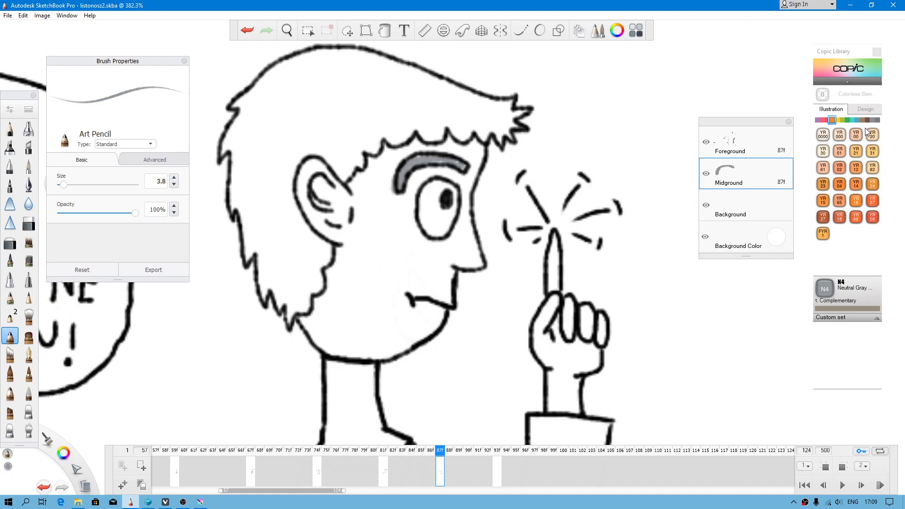
left_click(877, 120)
left_click(871, 184)
mouse_move(336, 111)
left_mouse_down()
mouse_move(282, 147)
mouse_move(278, 204)
mouse_move(274, 164)
mouse_move(278, 218)
left_mouse_up()
Step: Compare the keyframe before frame 87 with frame 87 and examine the whole scene
scroll(278, 218, "down", 8)
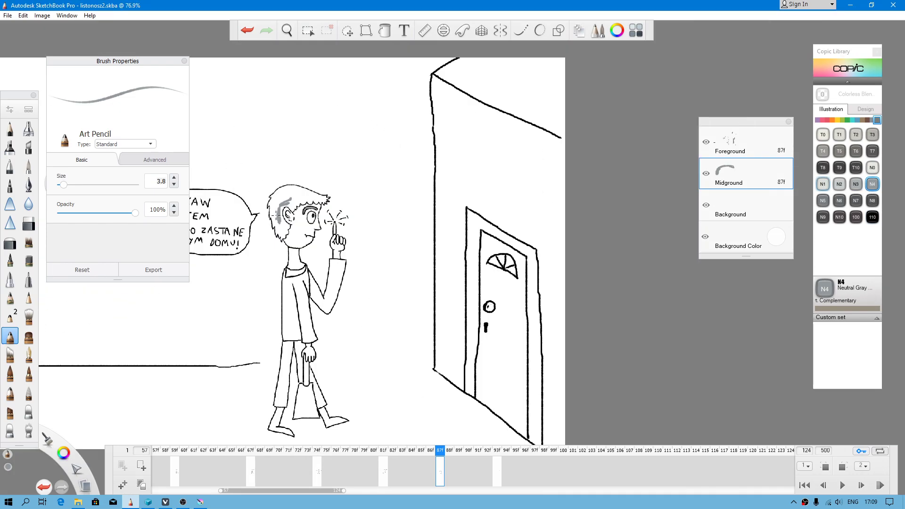
scroll(278, 217, "up", 2)
left_click(383, 471)
left_click(441, 471)
scroll(247, 146, "down", 3)
scroll(246, 146, "up", 2)
Step: View the SketchBook Pro version information and close it
left_click(7, 15)
mouse_move(55, 38)
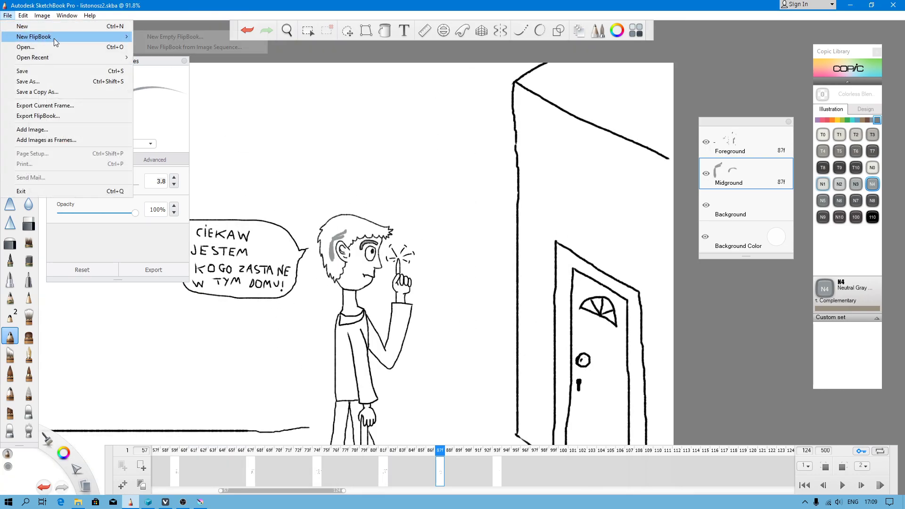
mouse_move(90, 15)
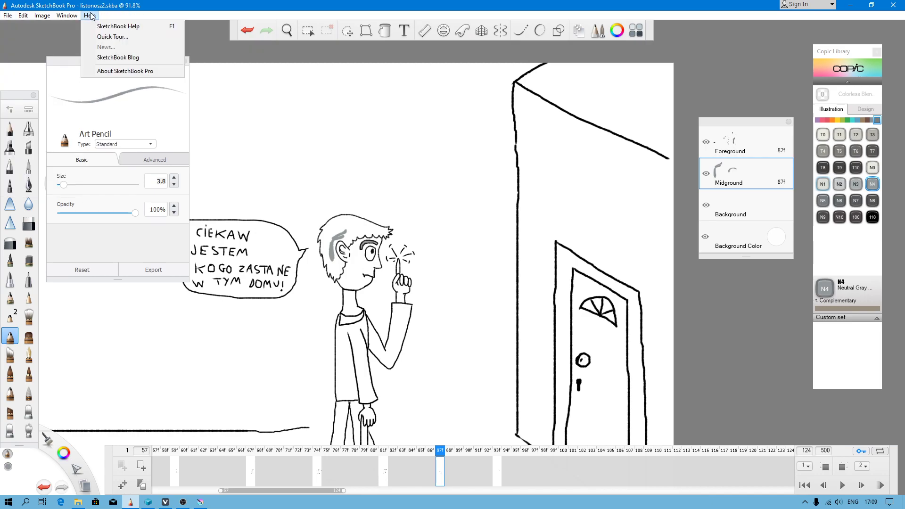
left_click(141, 78)
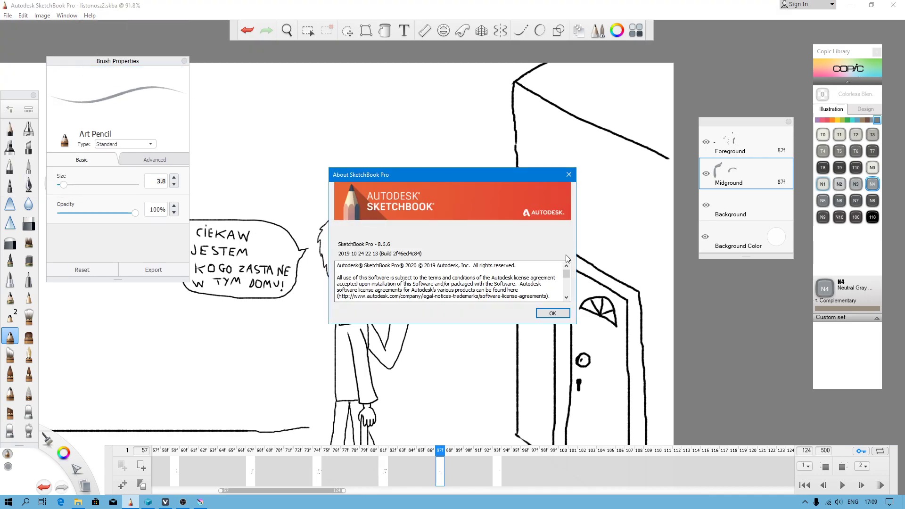
left_click(552, 312)
Step: Extend the gray shading downward through the man's hair behind the ear
scroll(325, 237, "up", 5)
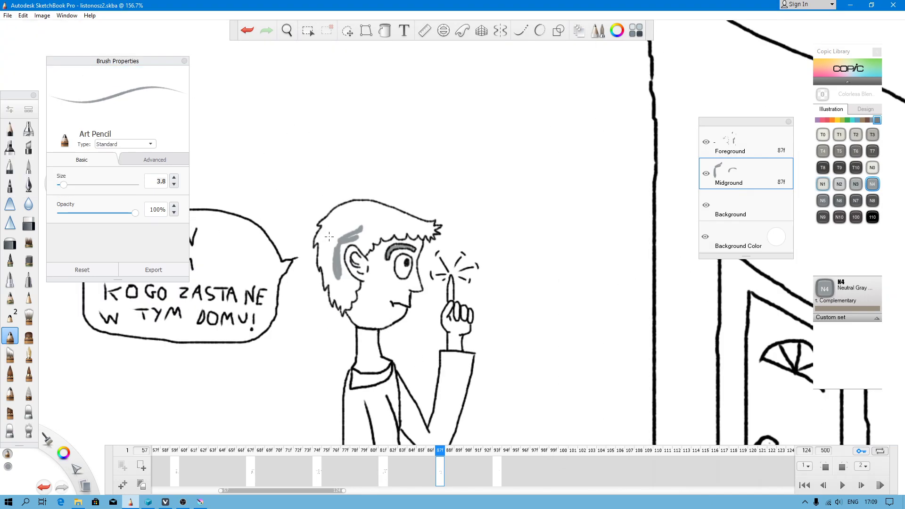
left_click_drag(356, 249, 345, 325)
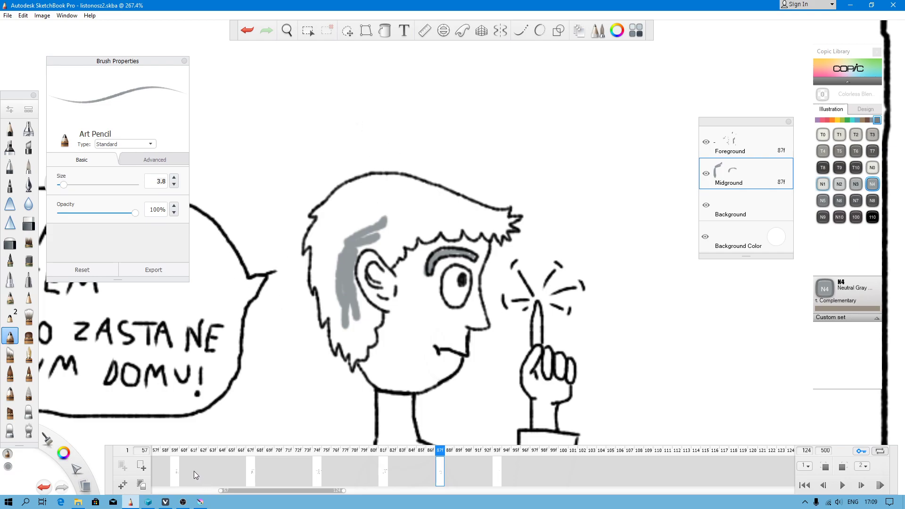
Step: Look at the available options for creating a new FlipBook, without creating one
left_click(7, 15)
mouse_move(49, 42)
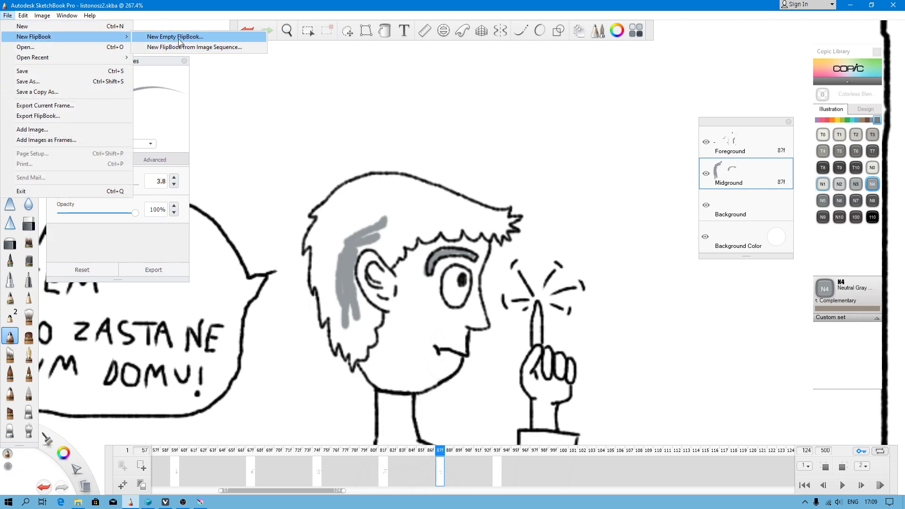
left_click(688, 10)
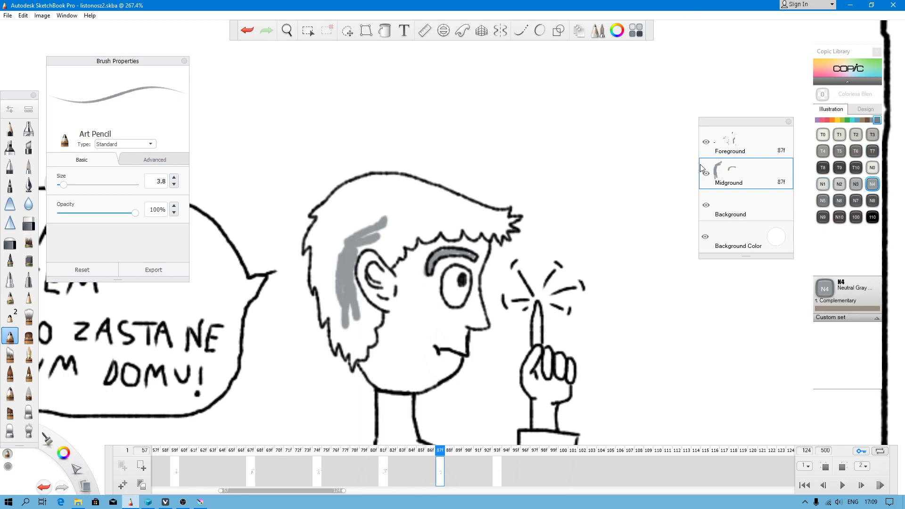
Step: Toggle the Midground layer's visibility repeatedly to compare frame 87 with and without the gray shading, leaving the layer visible
left_click(706, 174)
left_click(706, 174)
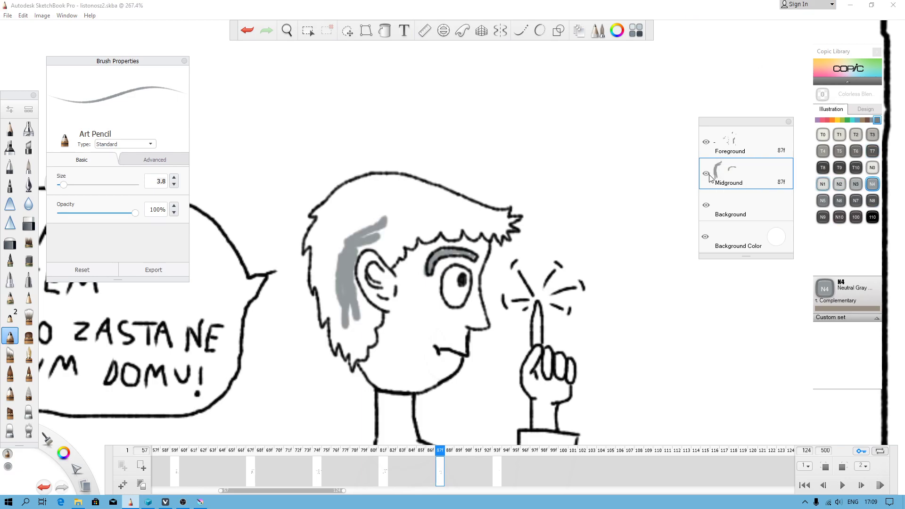
left_click(706, 174)
left_click(706, 174)
left_click(707, 175)
left_click(706, 175)
left_click(734, 179)
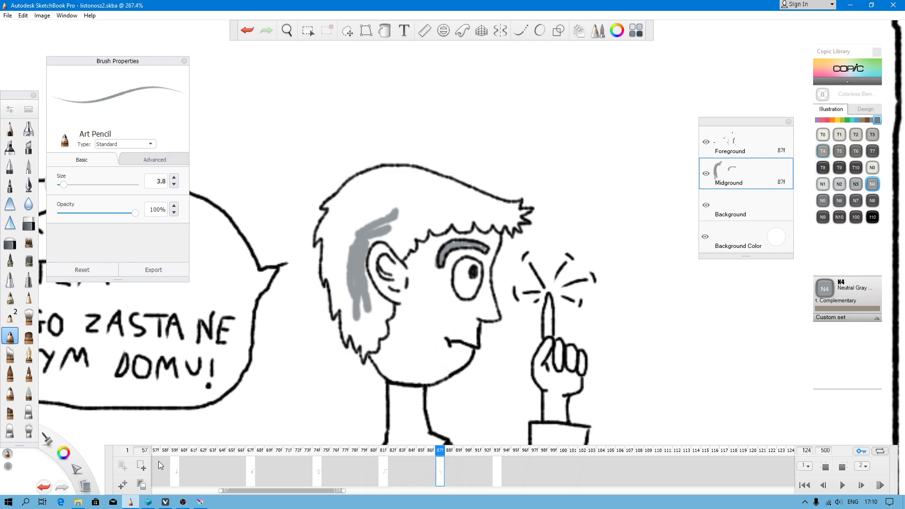
Step: Switch to Krita and open the recent document pizza delivery.kra
left_click(200, 501)
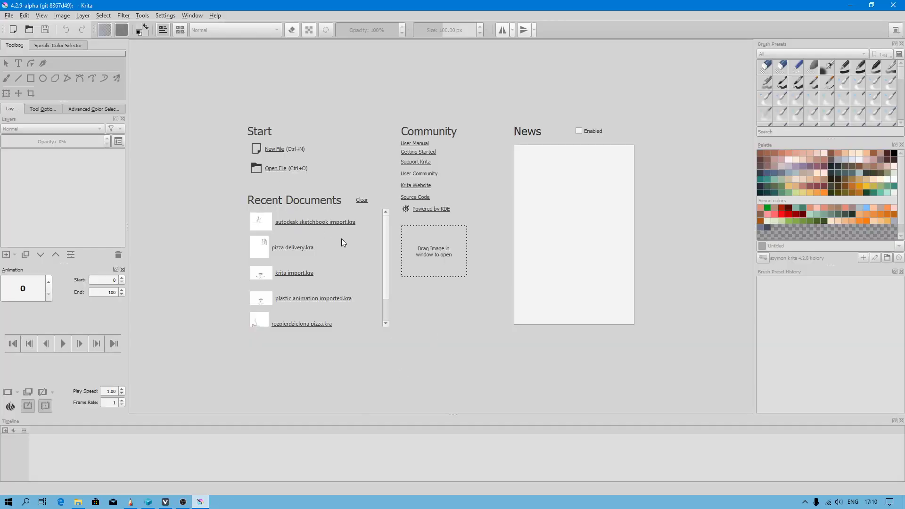
left_click(294, 247)
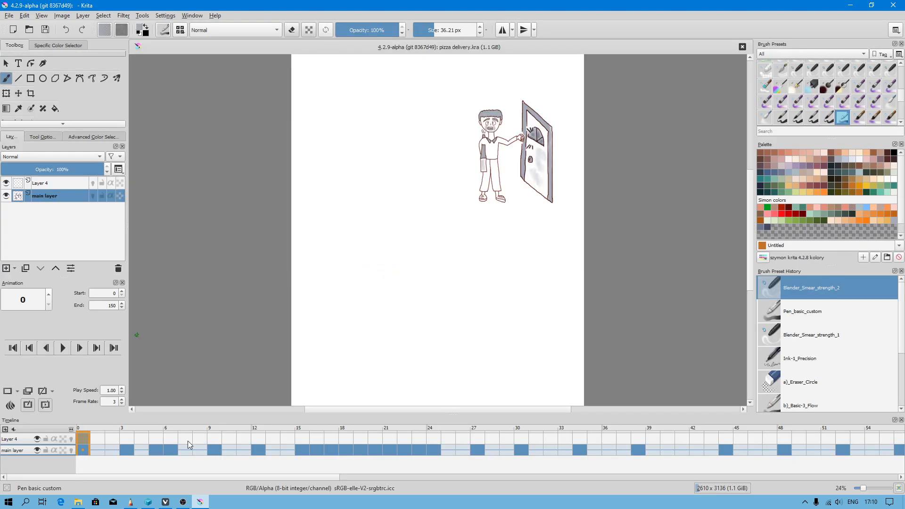
Step: Go to frame 27 and examine the shading on the two characters and the pizza box up close
left_click(482, 438)
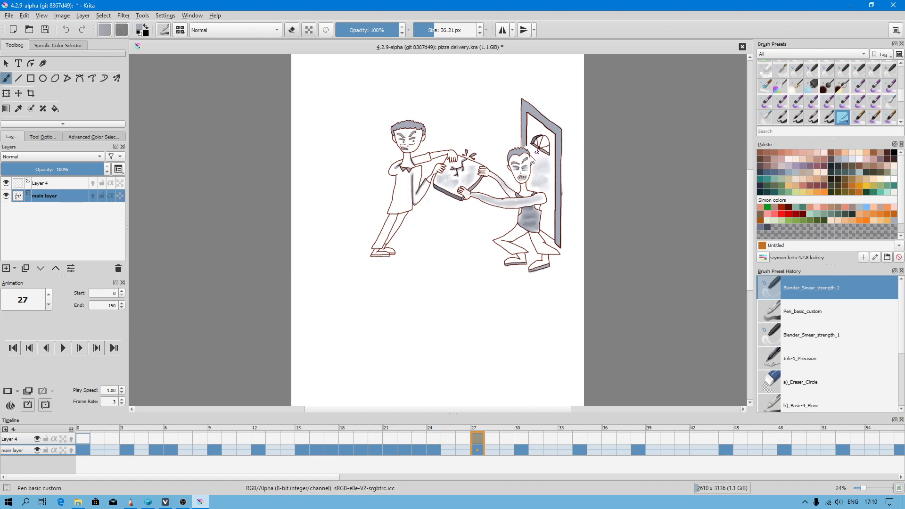
scroll(515, 181, "up", 5)
scroll(515, 181, "down", 5)
scroll(456, 141, "down", 2)
scroll(530, 318, "up", 5)
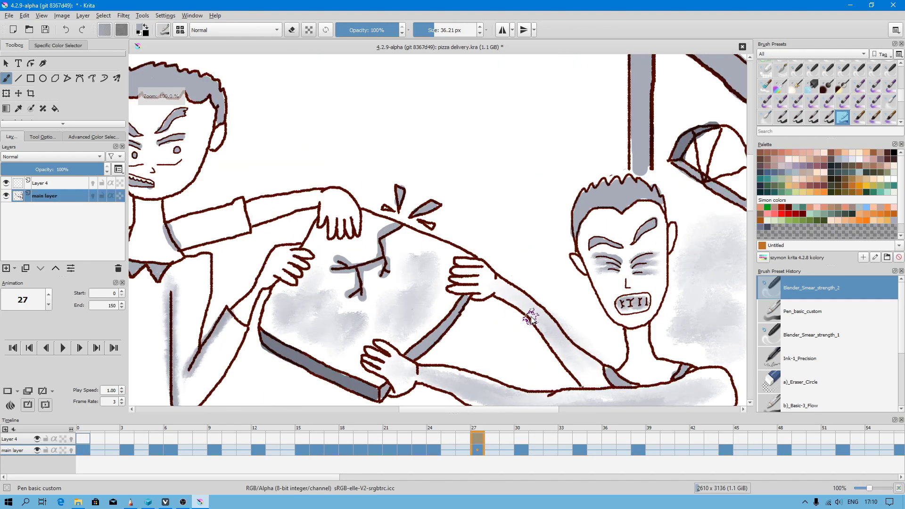
scroll(530, 318, "down", 3)
scroll(528, 330, "up", 3)
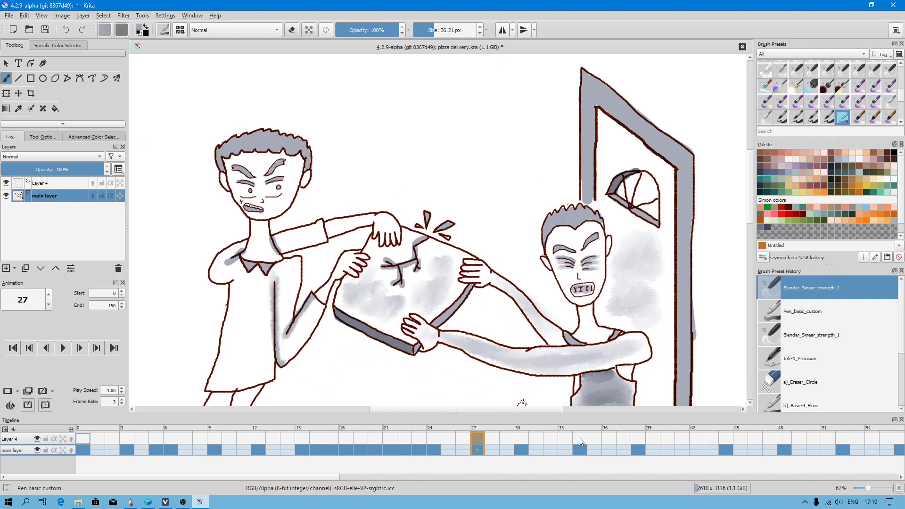
Step: Go to frame 34, fit more of the animation's frames into the timeline, and examine the drawing
left_click(578, 437)
left_click_drag(71, 429, 345, 294)
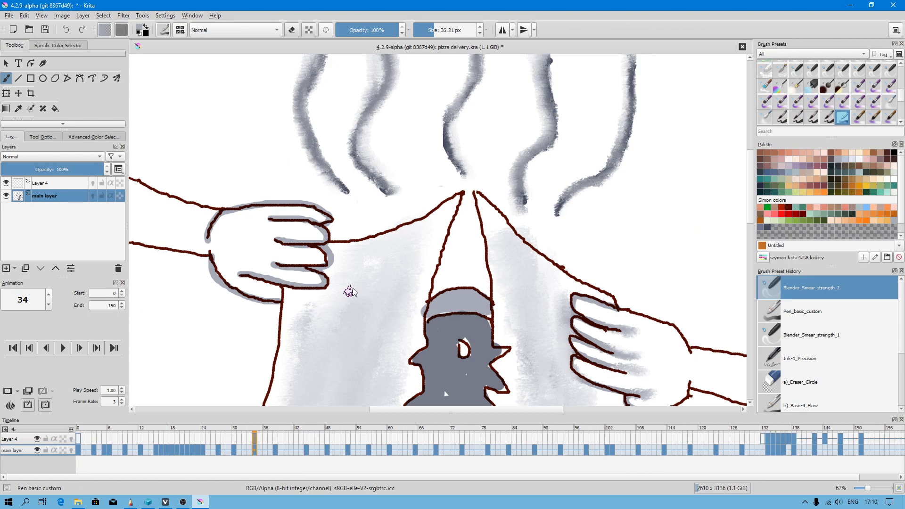
scroll(345, 294, "down", 5)
scroll(638, 373, "up", 3)
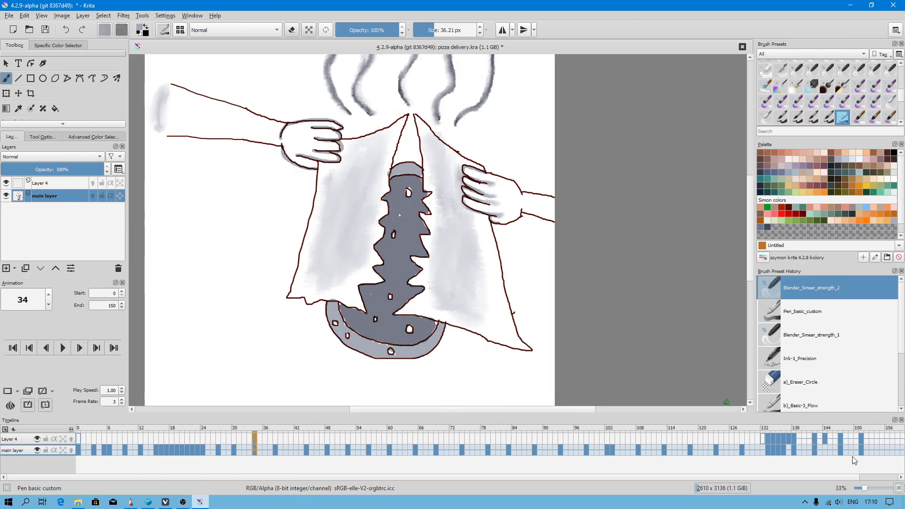
Step: Examine the lamp post drawings in frames 151 and 147
left_click(861, 439)
scroll(319, 252, "down", 3)
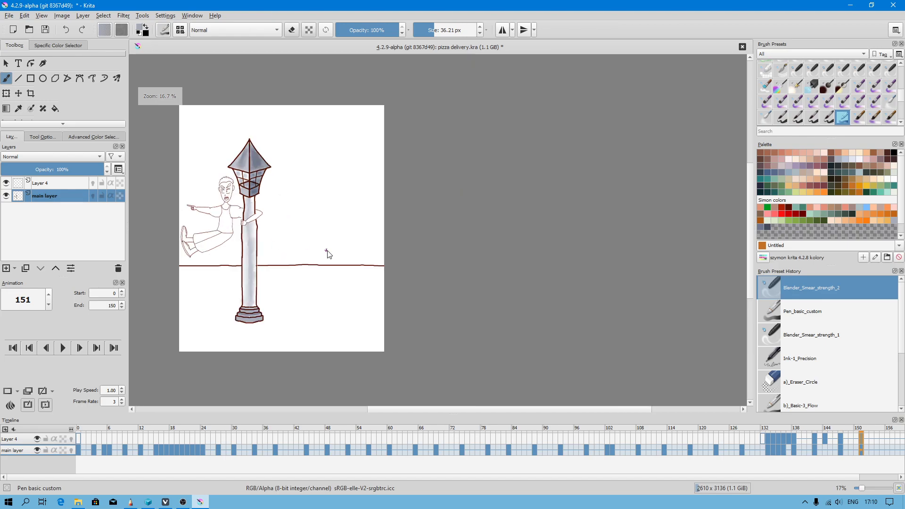
scroll(170, 179, "up", 4)
left_click_drag(195, 157, 385, 218)
left_click(841, 443)
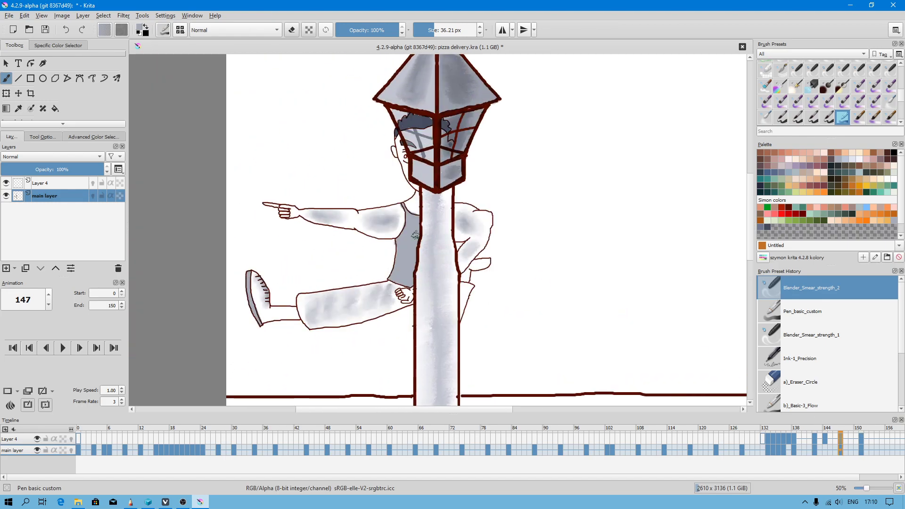
scroll(430, 205, "down", 1)
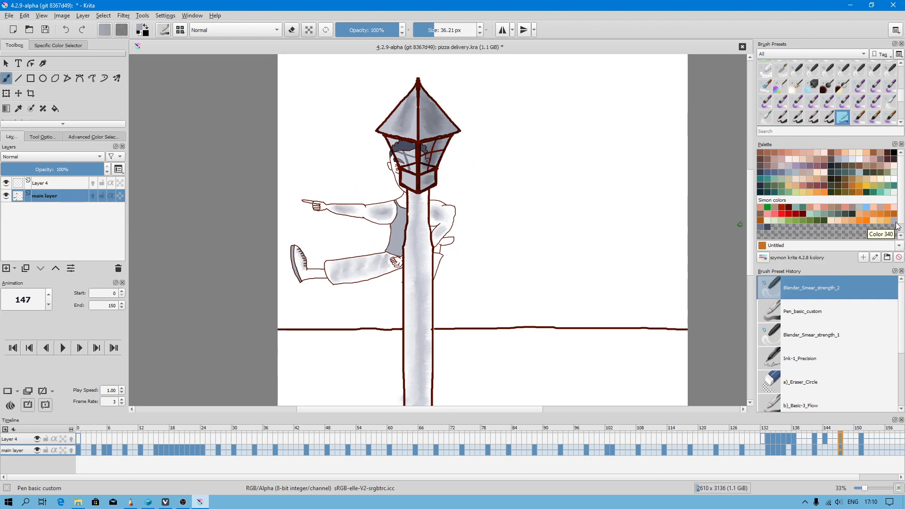
Step: Browse the saved colour palettes and preview the custom krita 4.2.8 kolory variants
left_click(765, 260)
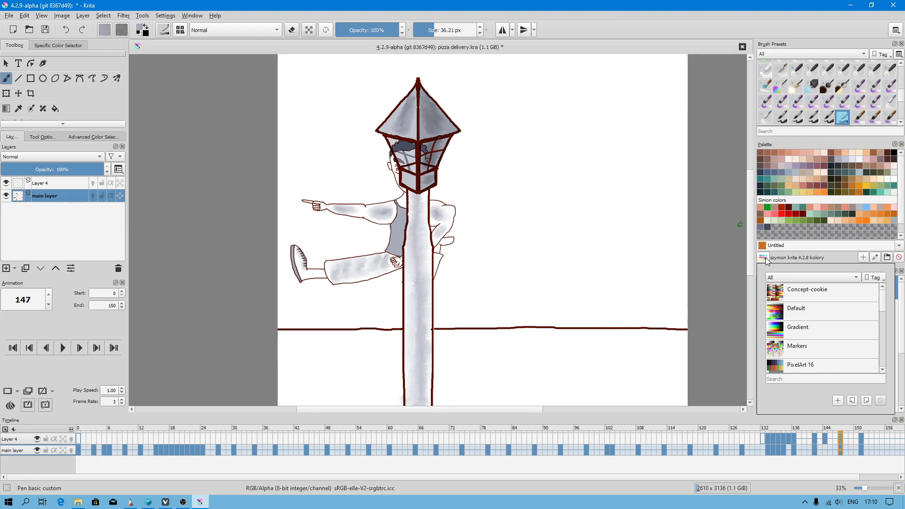
scroll(881, 321, "down", 4)
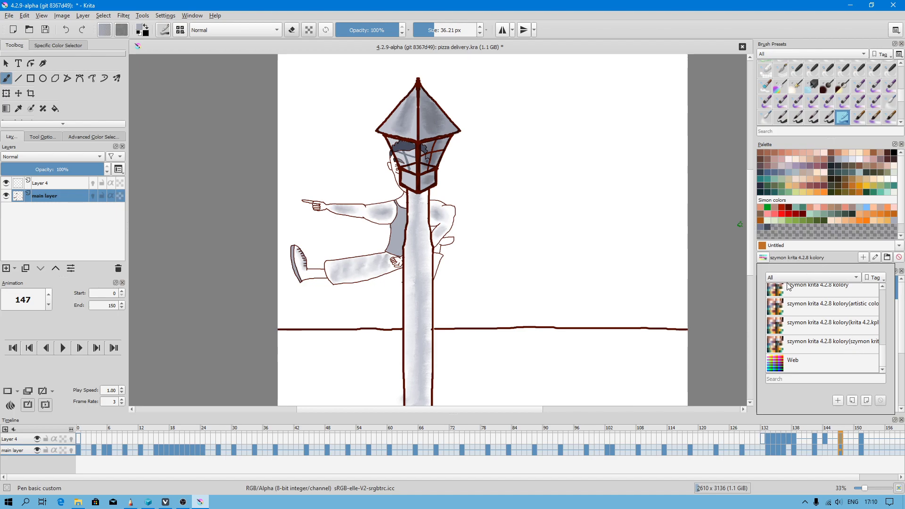
mouse_move(885, 359)
left_mouse_down()
mouse_move(886, 350)
mouse_move(887, 357)
left_mouse_up()
left_click(840, 346)
left_click(838, 335)
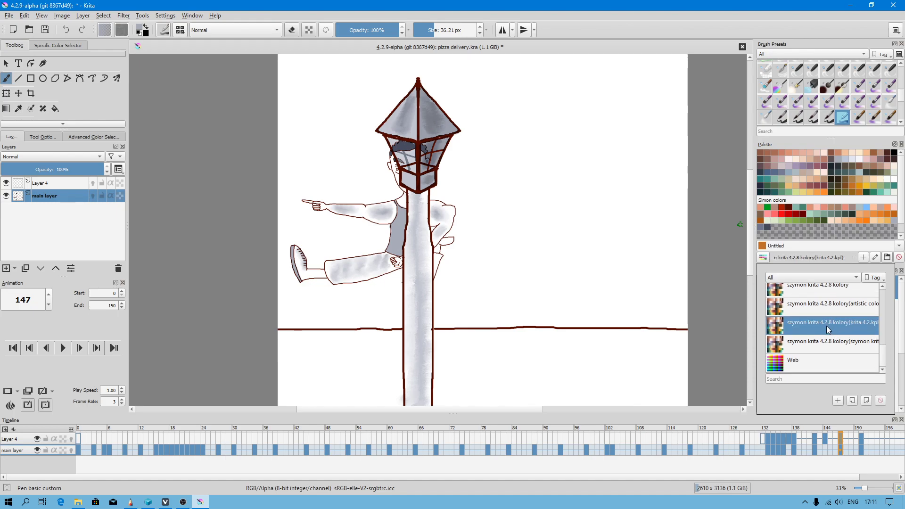
left_click(832, 304)
left_click(832, 289)
Step: Look through the swatch palettes and select the custom krita 4.2.8 kolory palette without a suffix
scroll(827, 307, "up", 2)
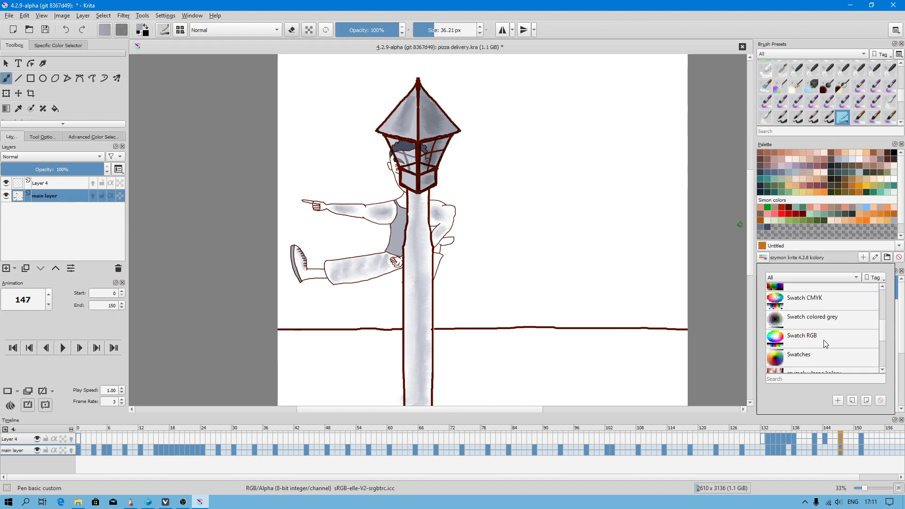
scroll(824, 344, "down", 3)
left_click(819, 326)
left_click(817, 340)
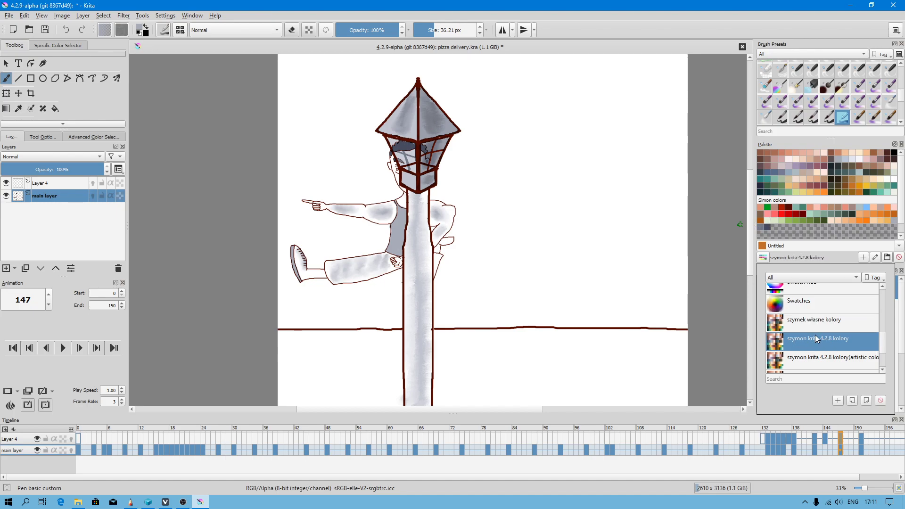
Step: Try to export the selected palette as a Krita Color Palette (.kpl) file, then cancel
left_click(851, 401)
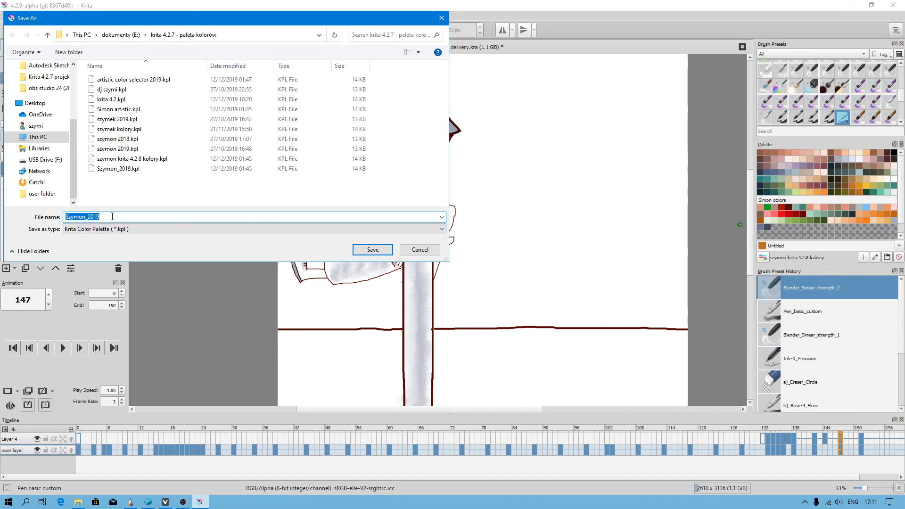
left_click(419, 249)
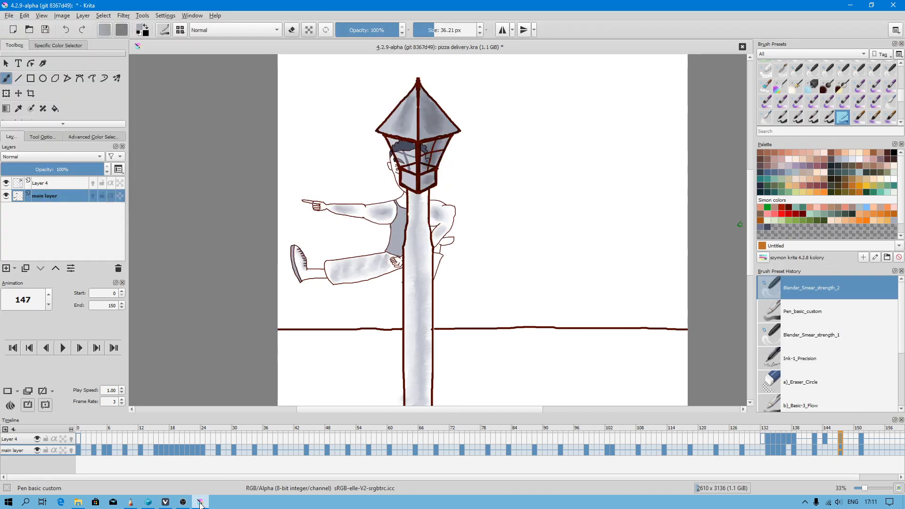
Step: Switch to SketchBook and look through the Copic Library colour groups, from yellow-green and orange to blue, earth tones and neutral grays
left_click(130, 502)
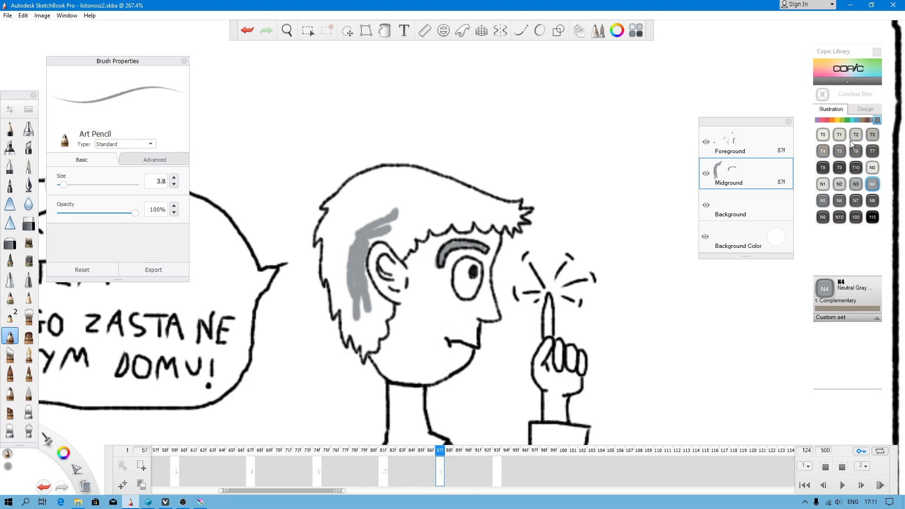
left_click(843, 121)
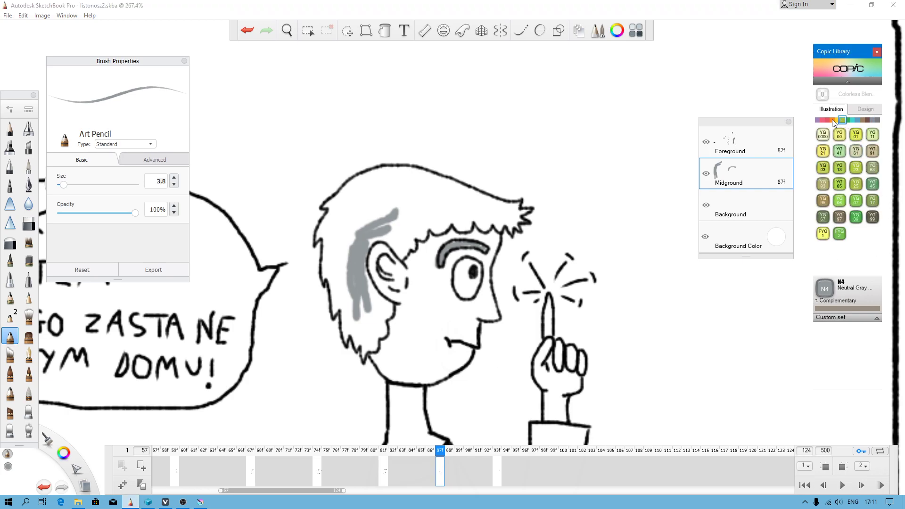
left_click(831, 121)
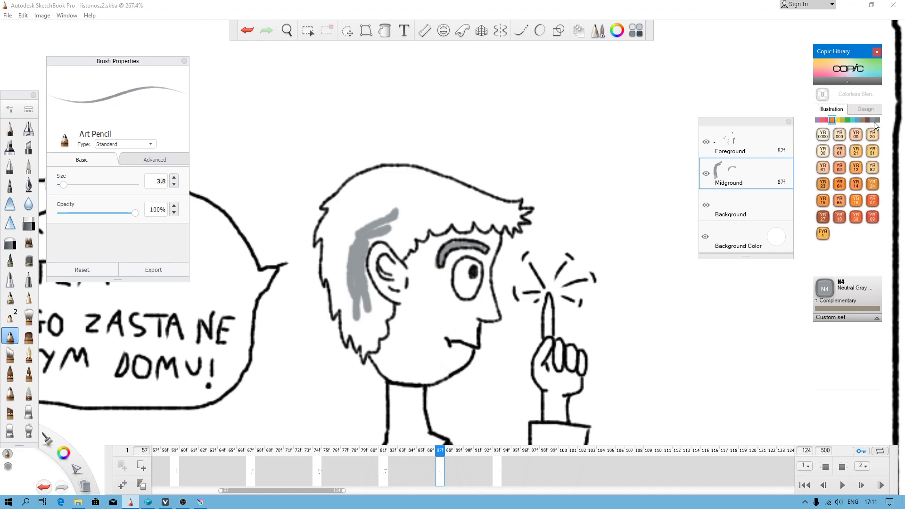
left_click(875, 122)
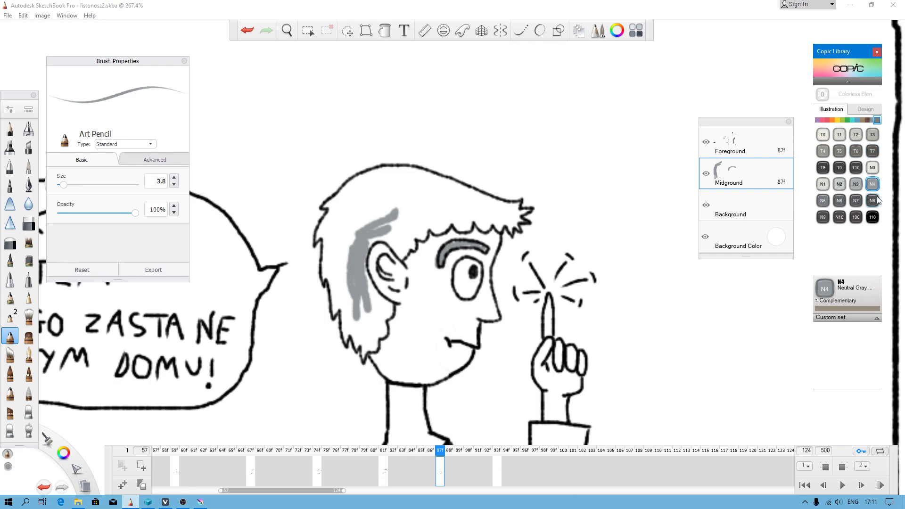
left_click(437, 212)
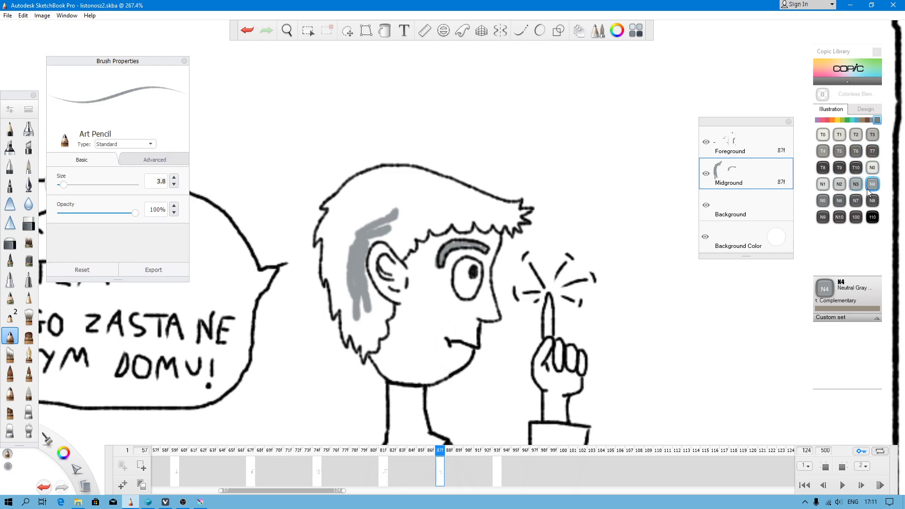
left_click(866, 120)
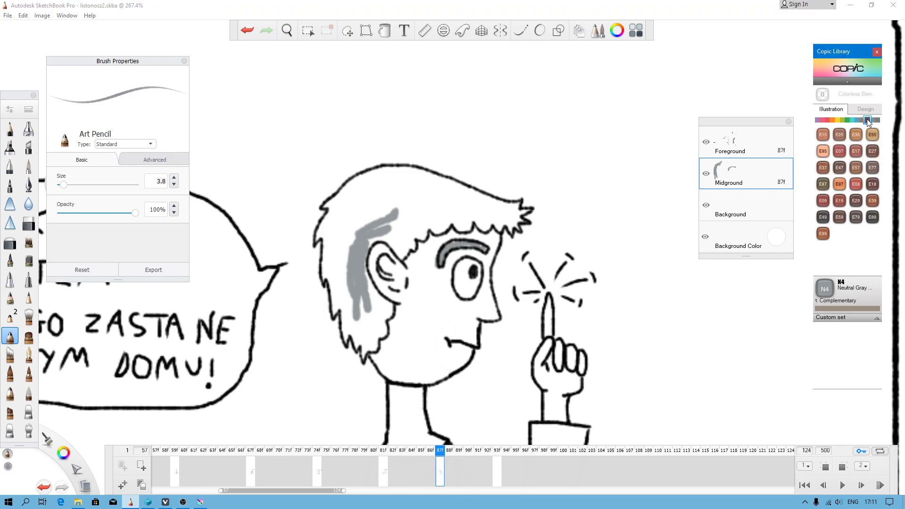
left_click(857, 121)
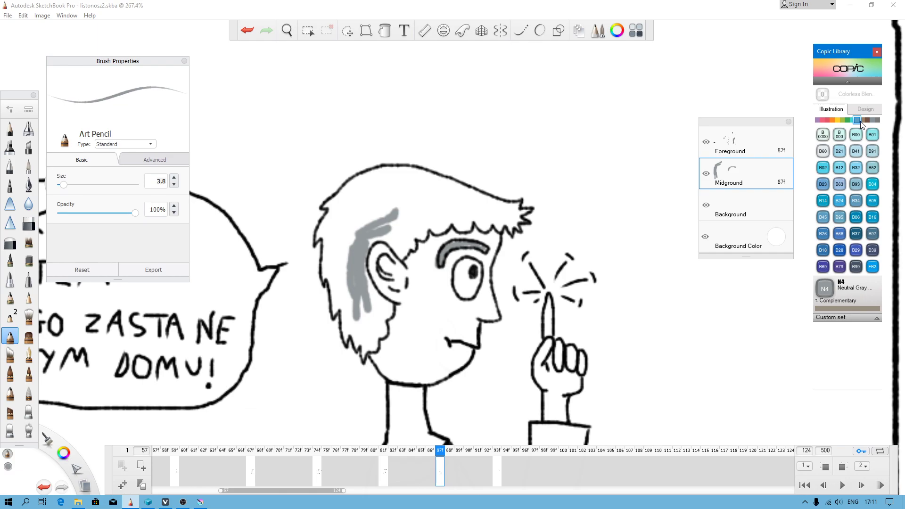
left_click(862, 120)
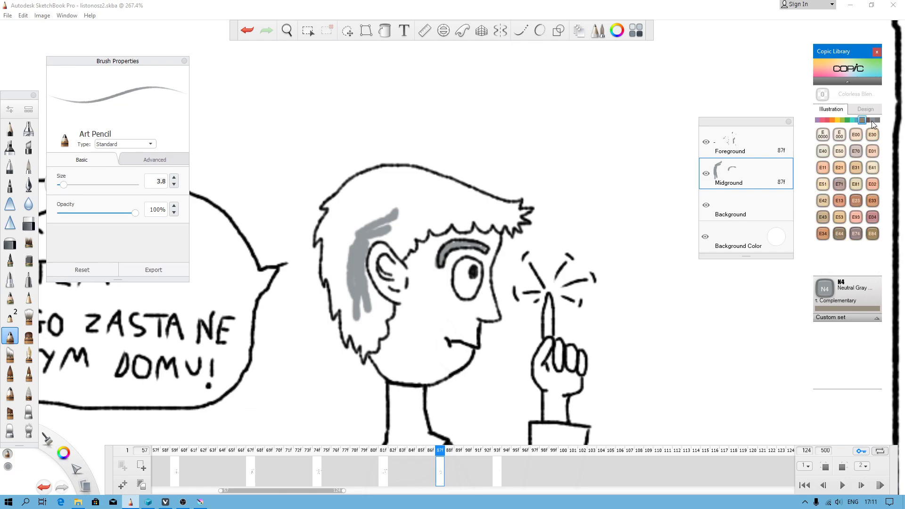
left_click(878, 121)
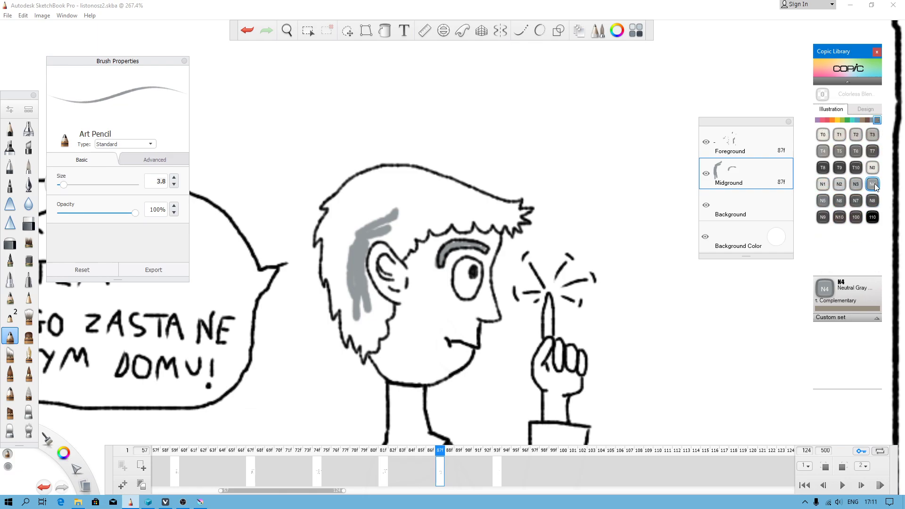
Step: Switch back to Krita, display the Advanced Color Selector and refresh its swatches of common colours from the image
left_click(199, 501)
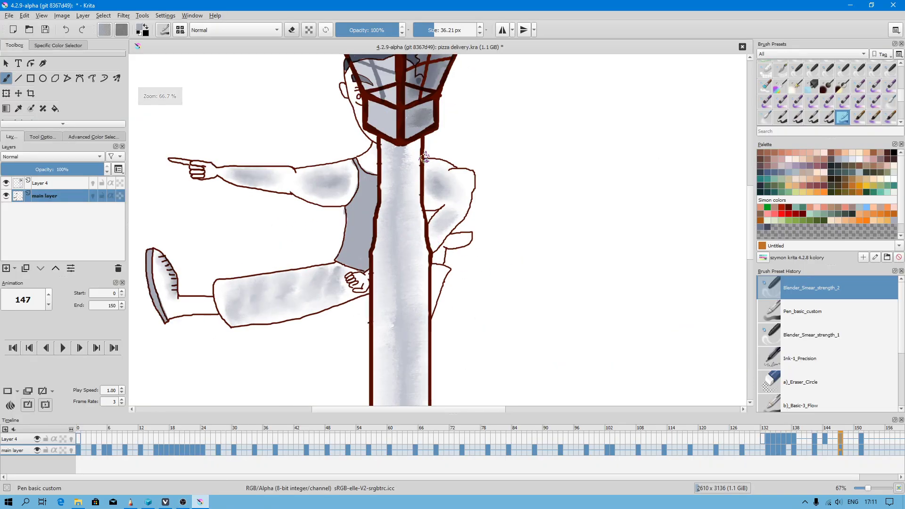
left_click(39, 136)
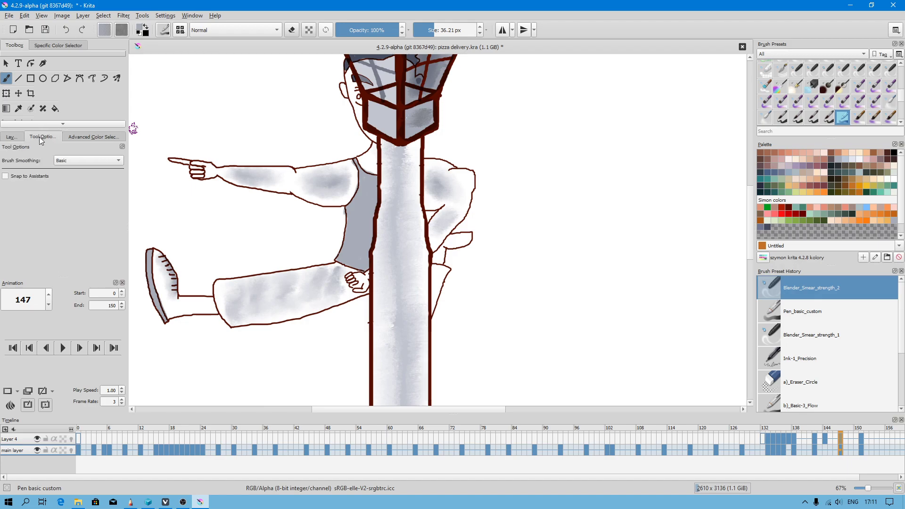
left_click(97, 136)
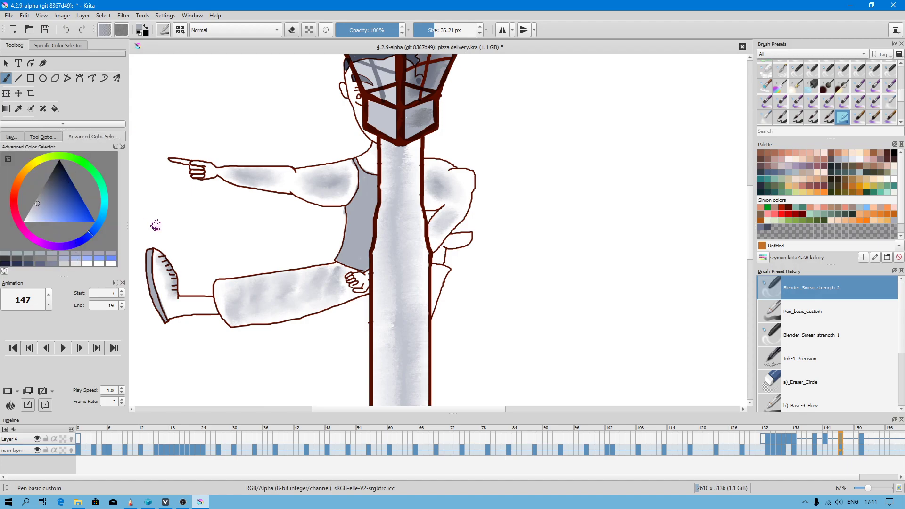
left_click(5, 271)
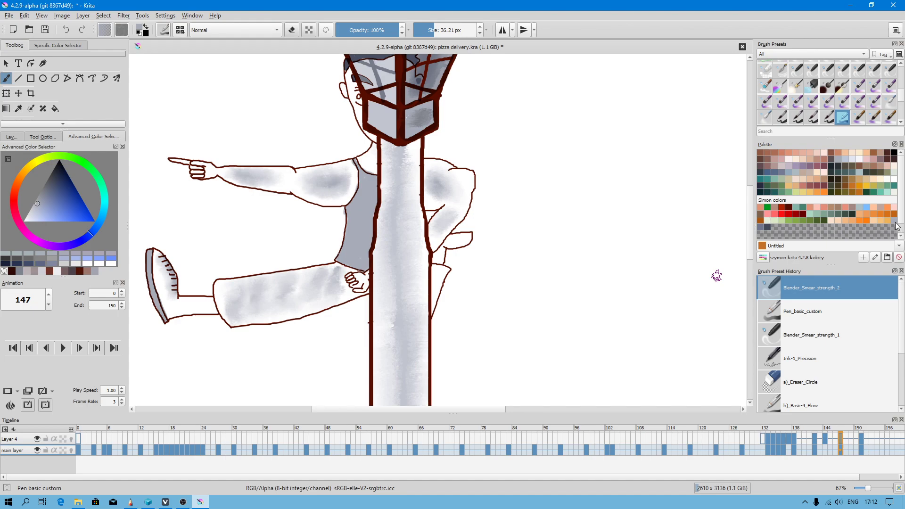
left_click(763, 258)
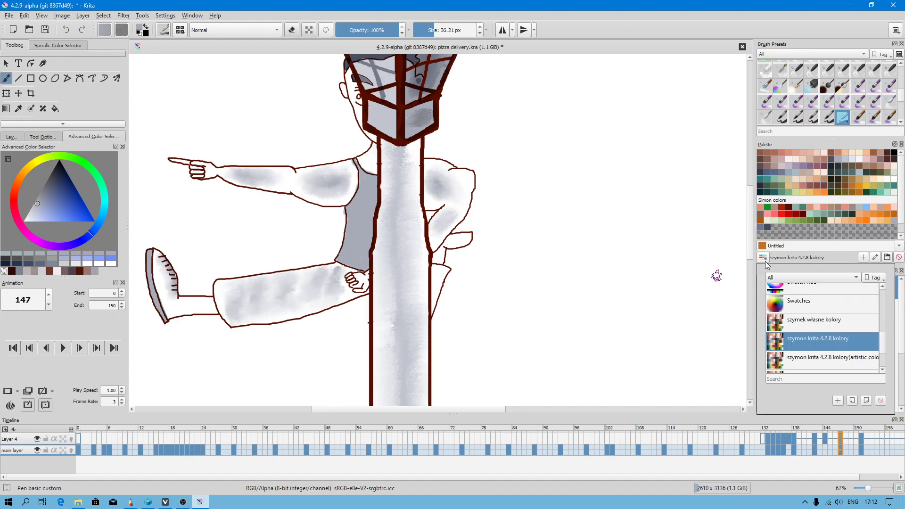
left_click(853, 400)
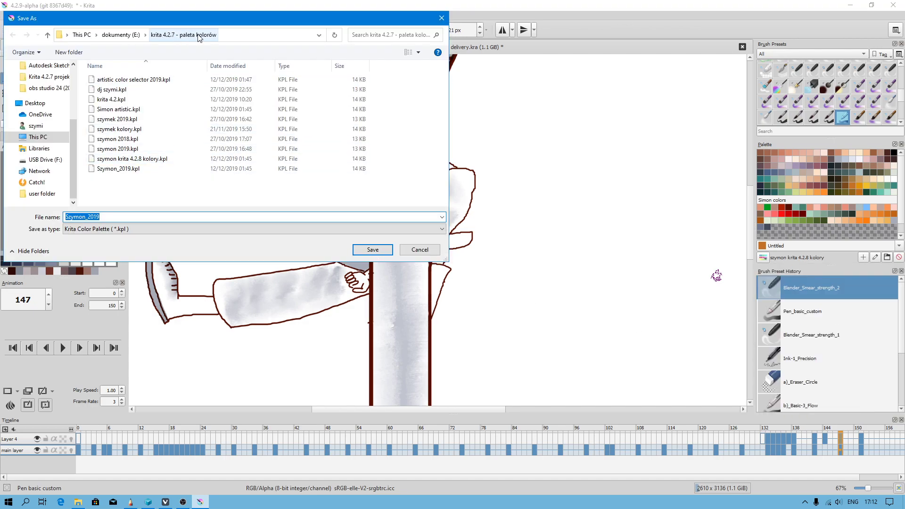
left_click(420, 250)
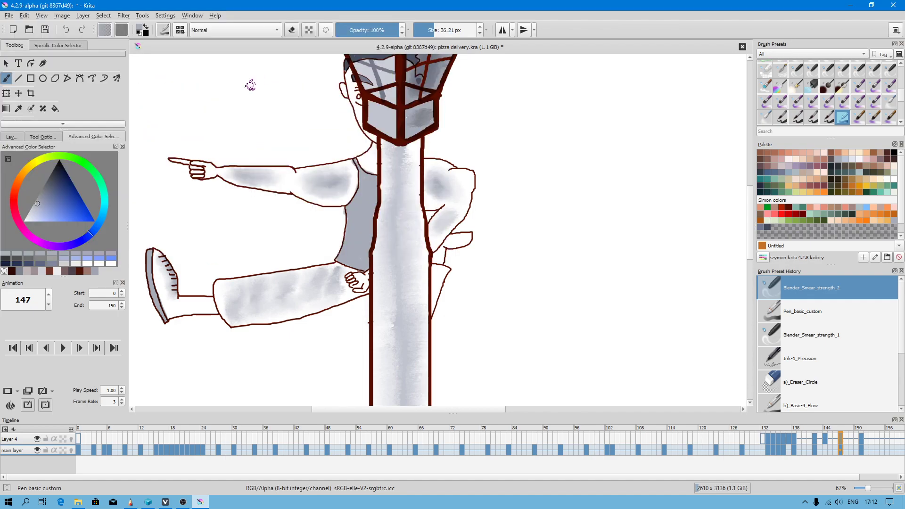
Step: Open the shade selector options in the Color Selector Settings and set the minimal shade selector to display Color Patches
scroll(257, 77, "down", 5)
scroll(256, 77, "up", 3)
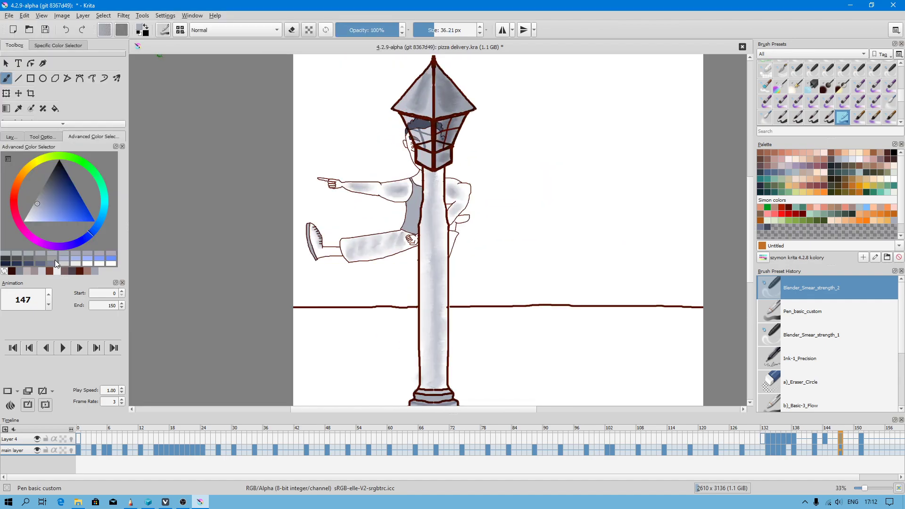
left_click(165, 15)
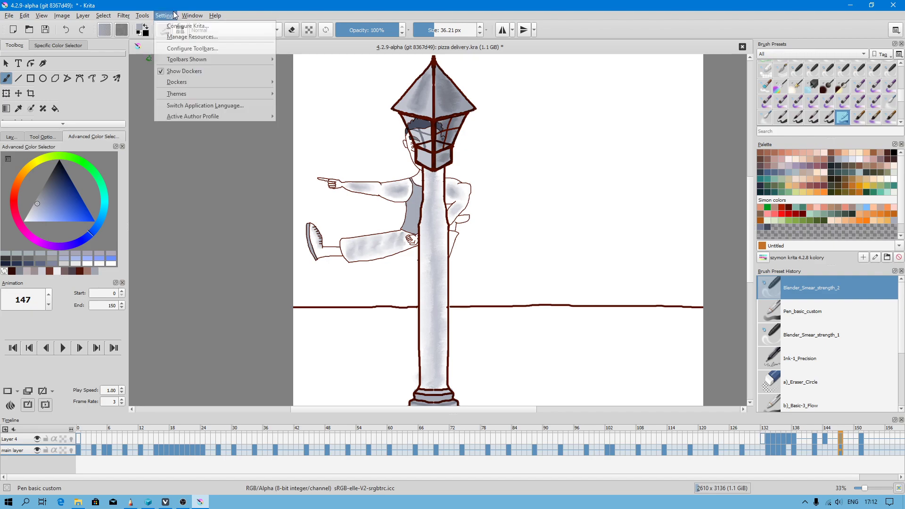
left_click(188, 27)
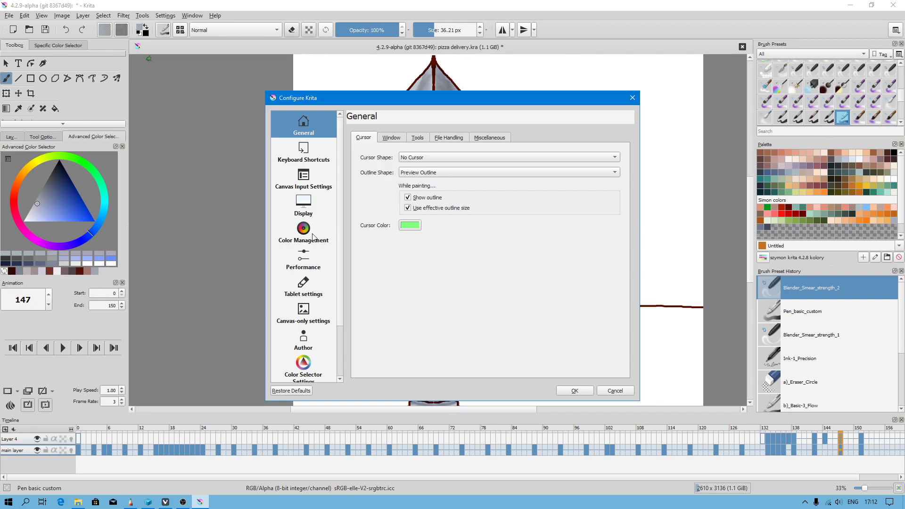
left_click(304, 366)
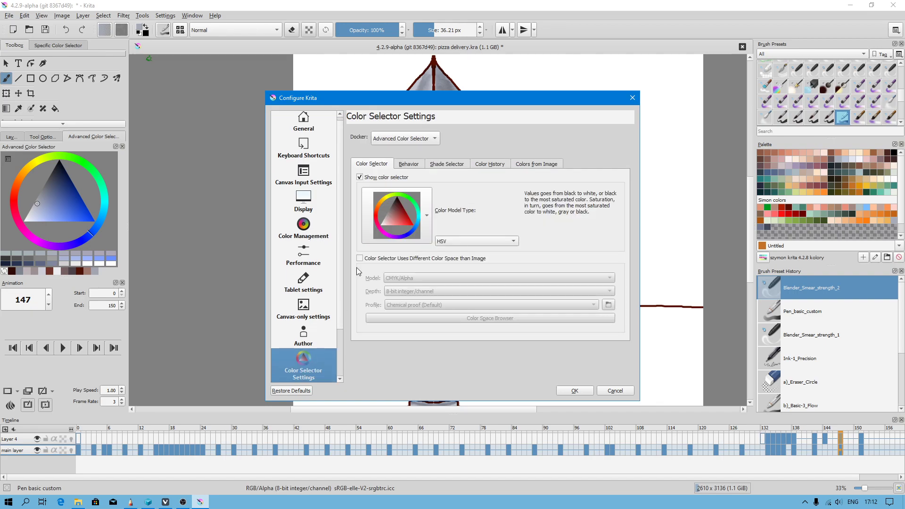
left_click(439, 166)
left_click(387, 238)
left_click(419, 238)
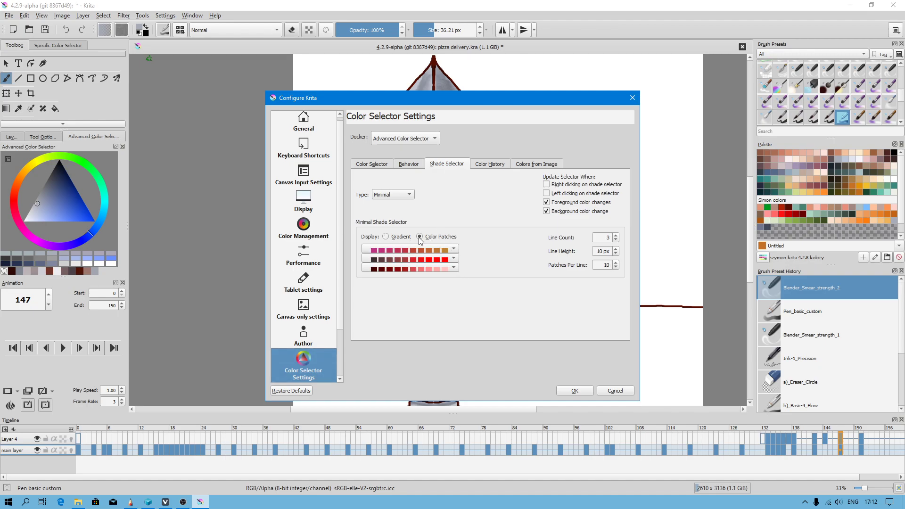
Step: Set the shade selector's line count to 5 and line height to 11 px, increase the patches per line, and apply the settings
left_click(614, 235)
left_click(615, 235)
left_click(614, 235)
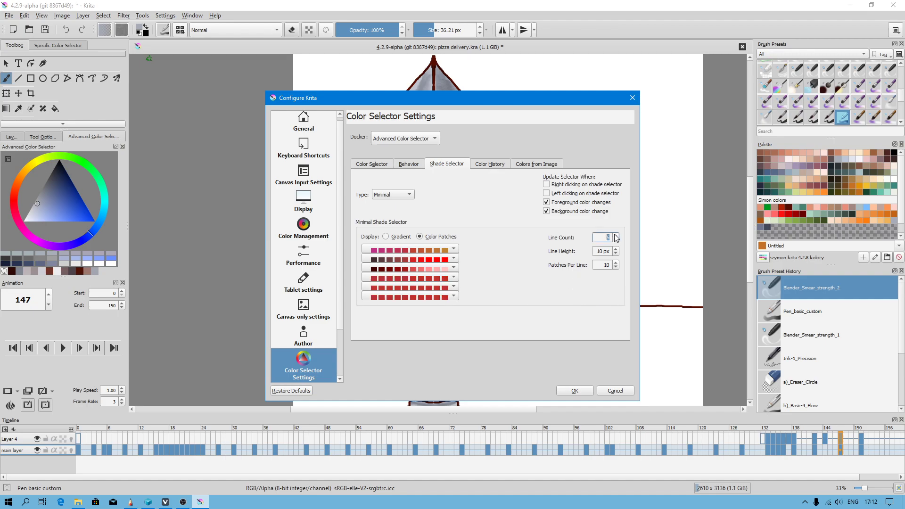
left_click(616, 241)
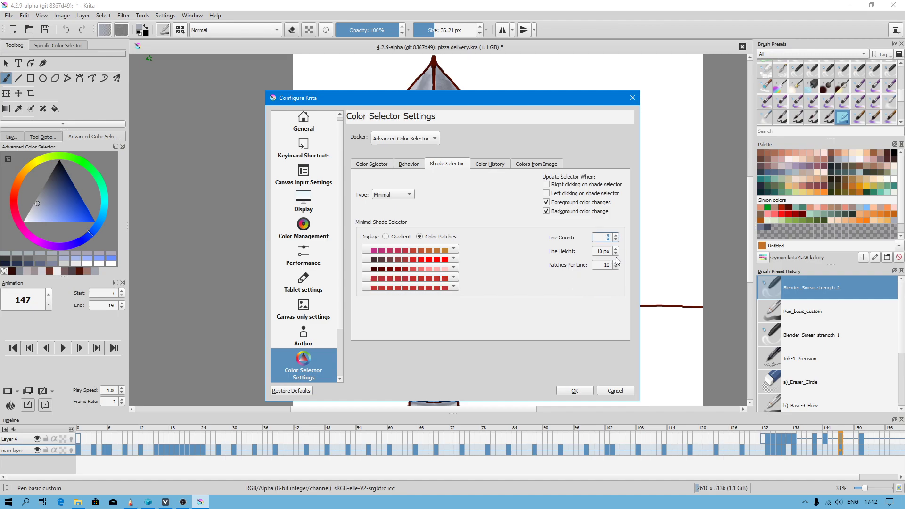
left_click(615, 249)
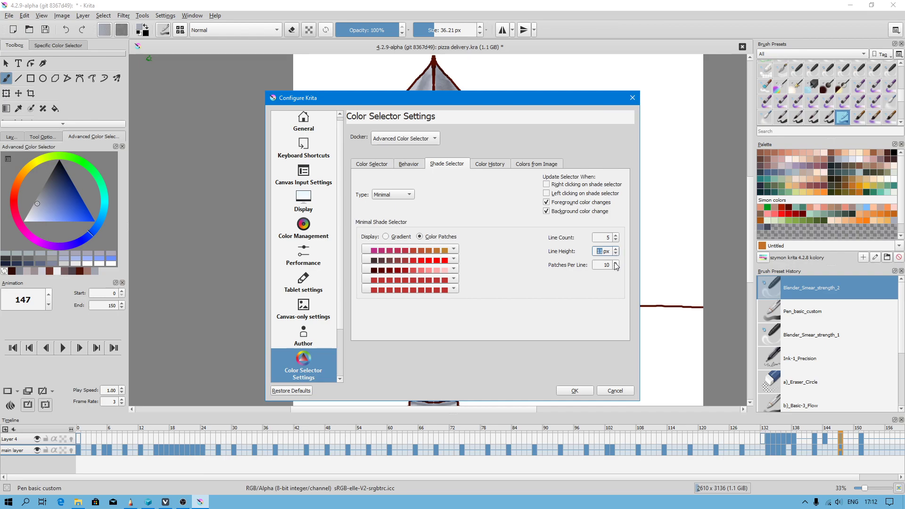
left_click(615, 263)
left_click(574, 391)
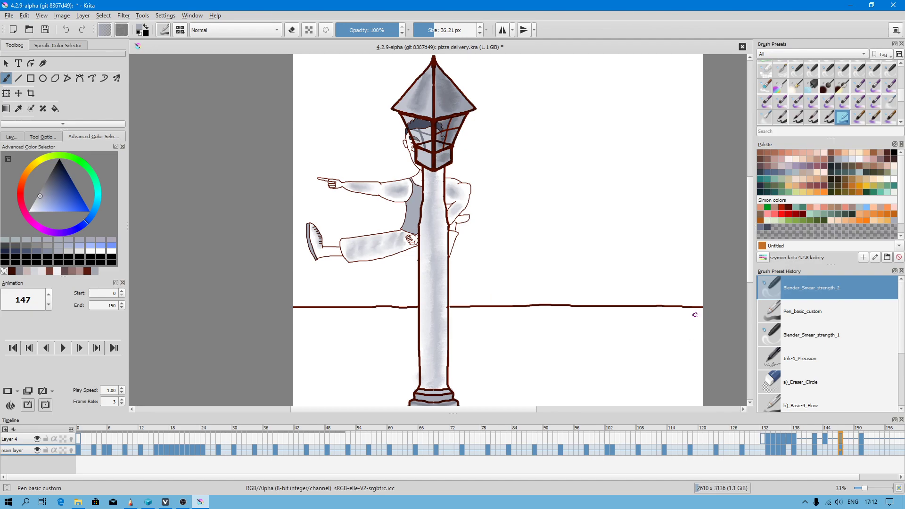
left_click(766, 258)
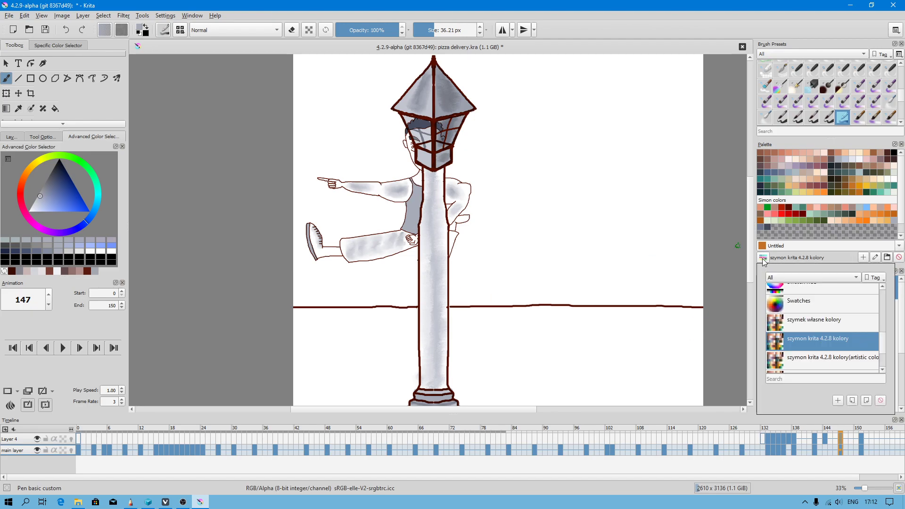
left_click_drag(884, 343, 884, 297)
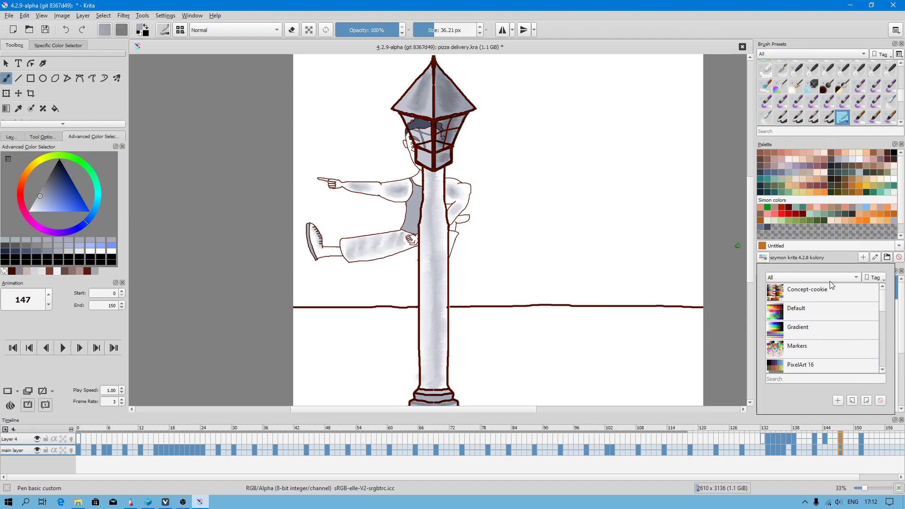
left_click(851, 260)
left_click(864, 257)
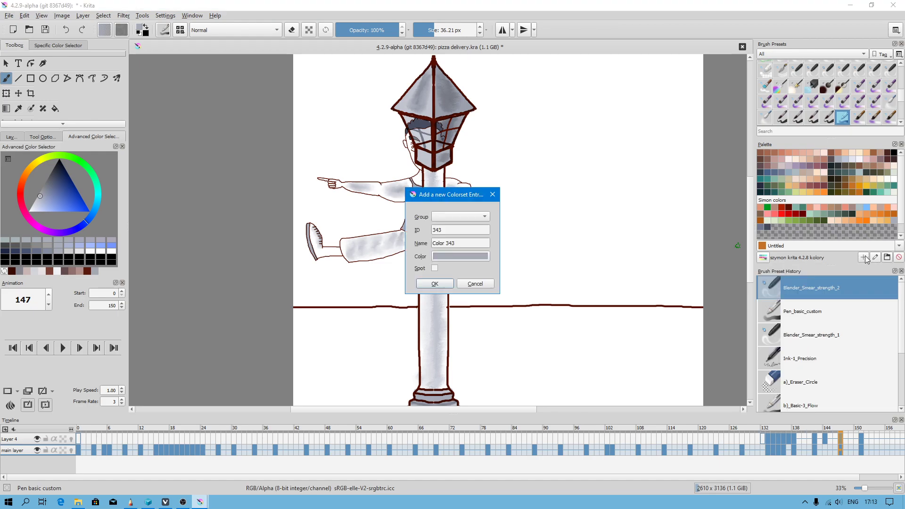
left_click(485, 285)
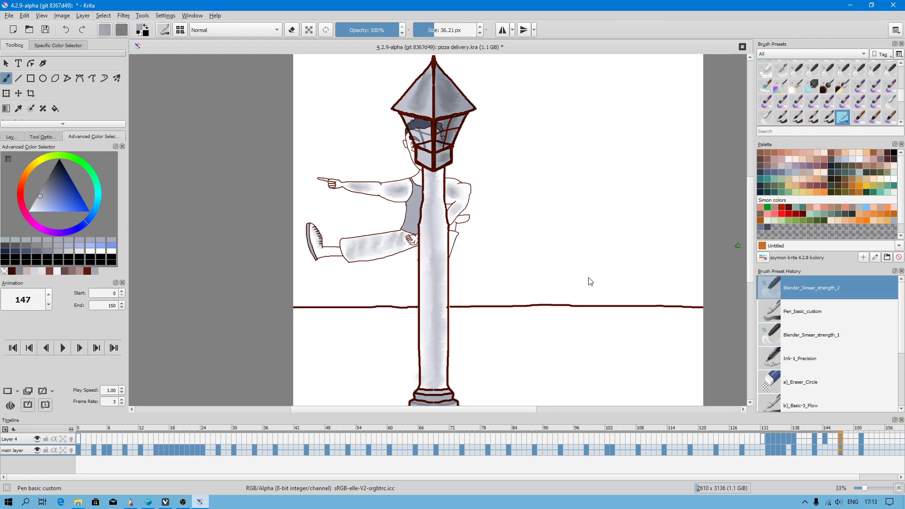
left_click(864, 258)
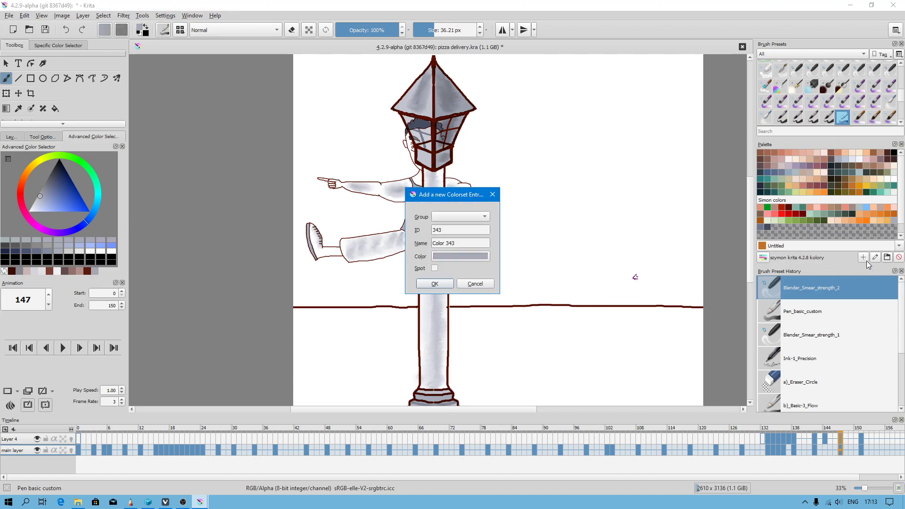
left_click(486, 286)
Step: Create a new palette with the name and file name gradient, saved in the current document
left_click(774, 261)
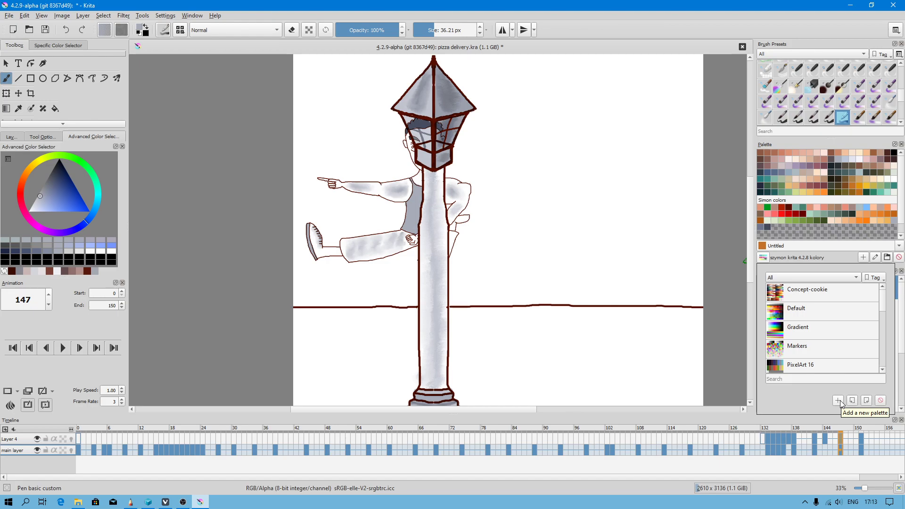
left_click(838, 400)
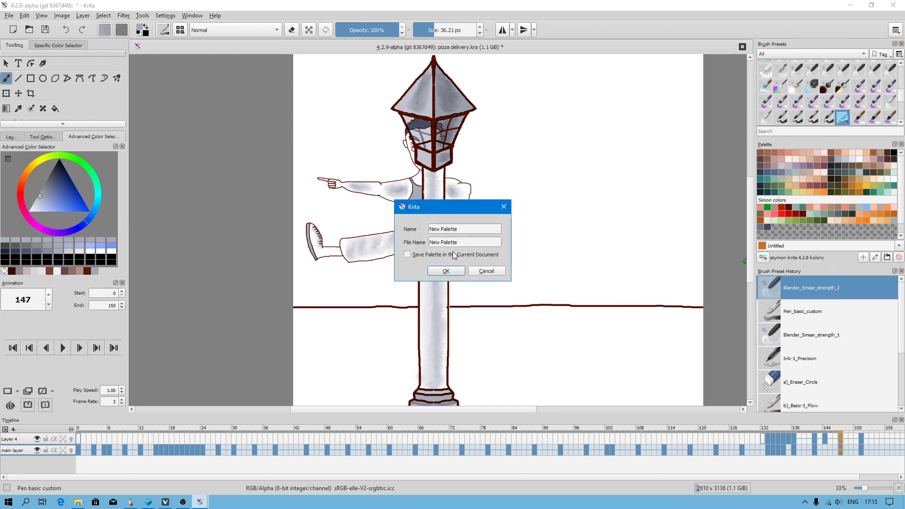
type("gradient")
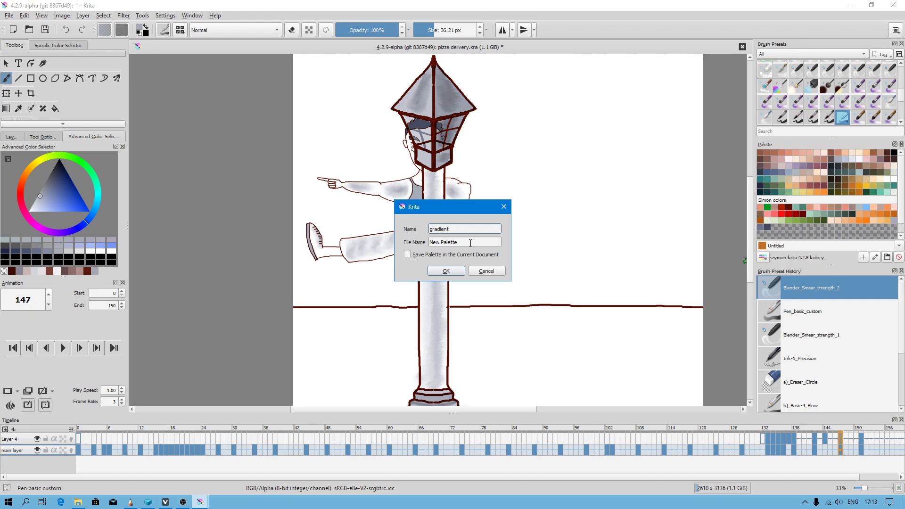
left_click_drag(470, 243, 430, 244)
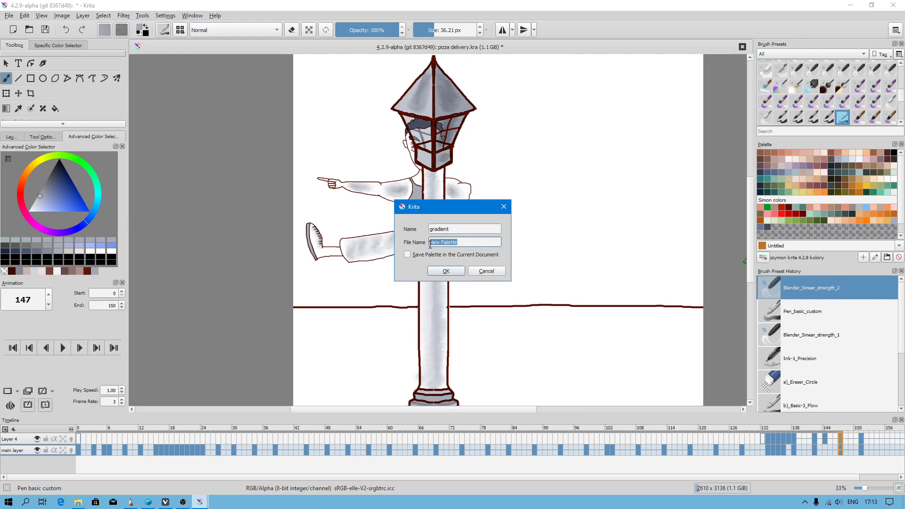
type("gradient")
left_click(408, 255)
left_click(446, 271)
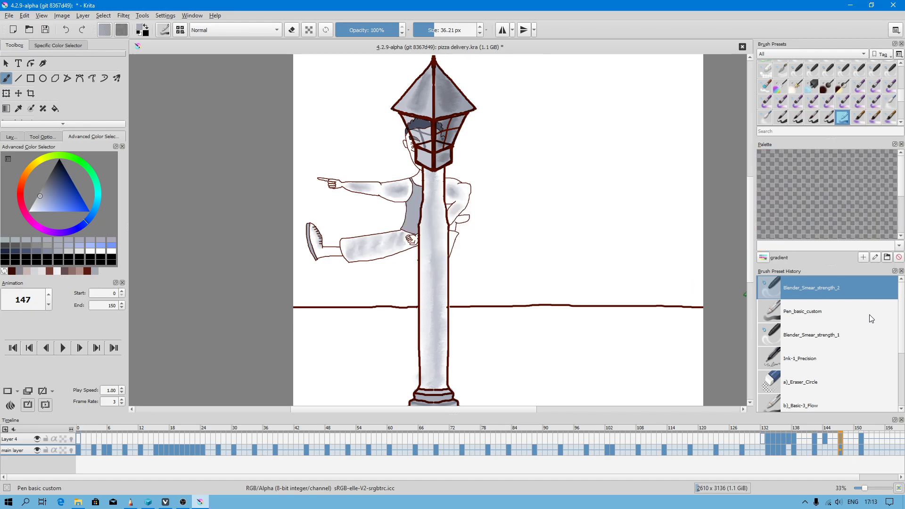
Step: Add three light blue-grey shades and a darker slate blue from the shade selector to the start of the gradient palette
left_click(18, 239)
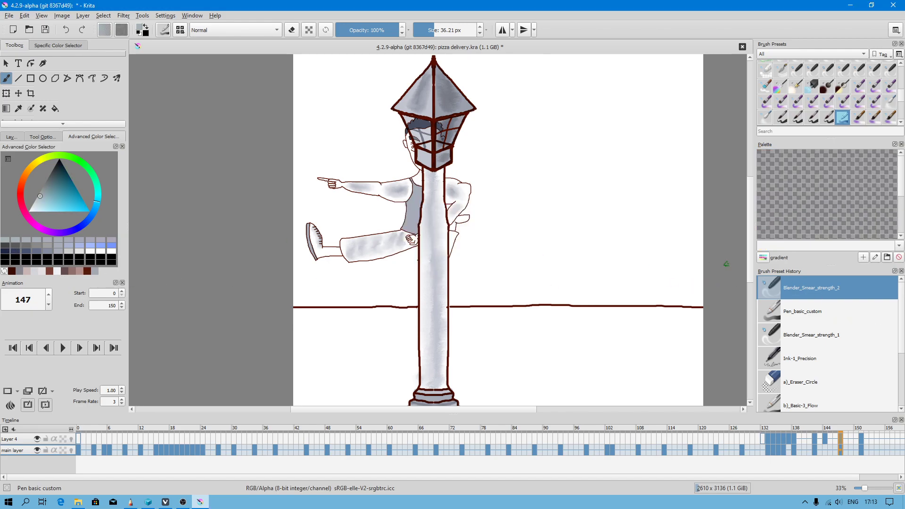
left_click(767, 176)
left_click(24, 239)
left_click(769, 154)
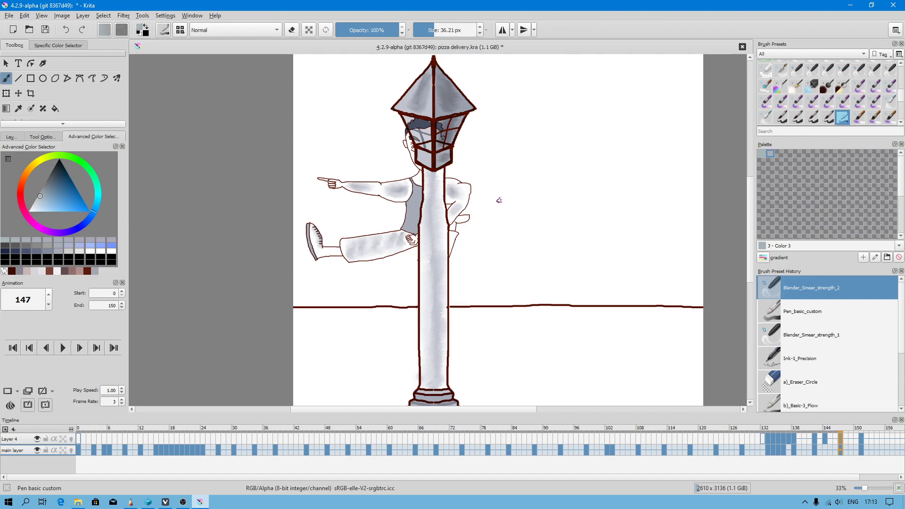
left_click(71, 239)
left_click(778, 154)
left_click(42, 245)
left_click(788, 154)
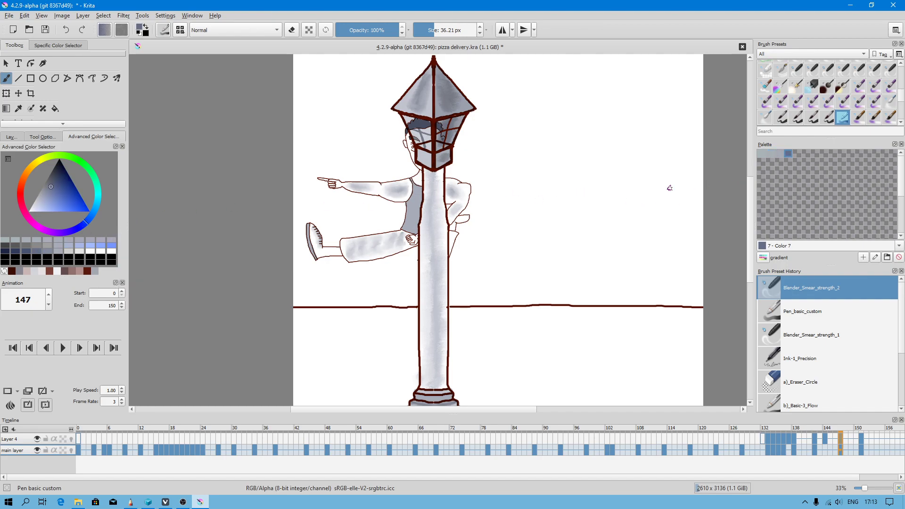
Step: Choose a dark teal base colour and add a dark blue shade of it to the gradient palette
left_click_drag(98, 188, 76, 179)
left_click(59, 189)
left_click(89, 239)
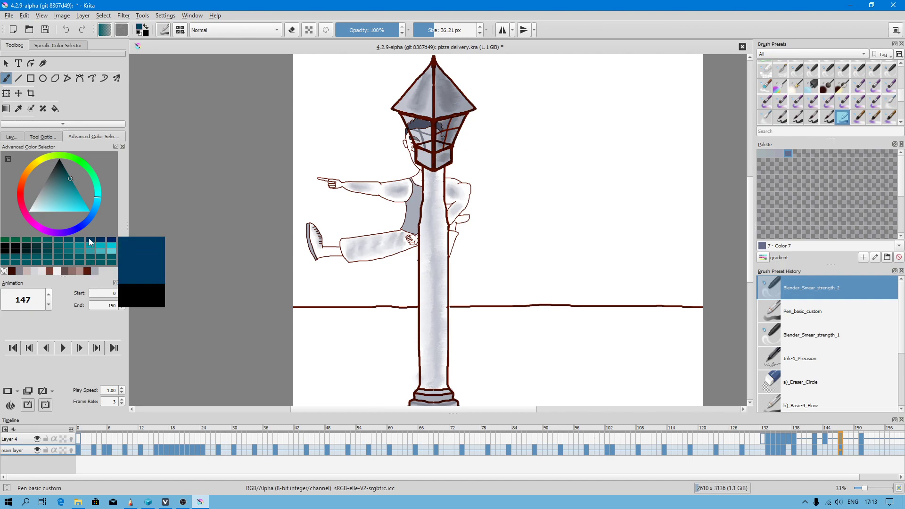
left_click(796, 153)
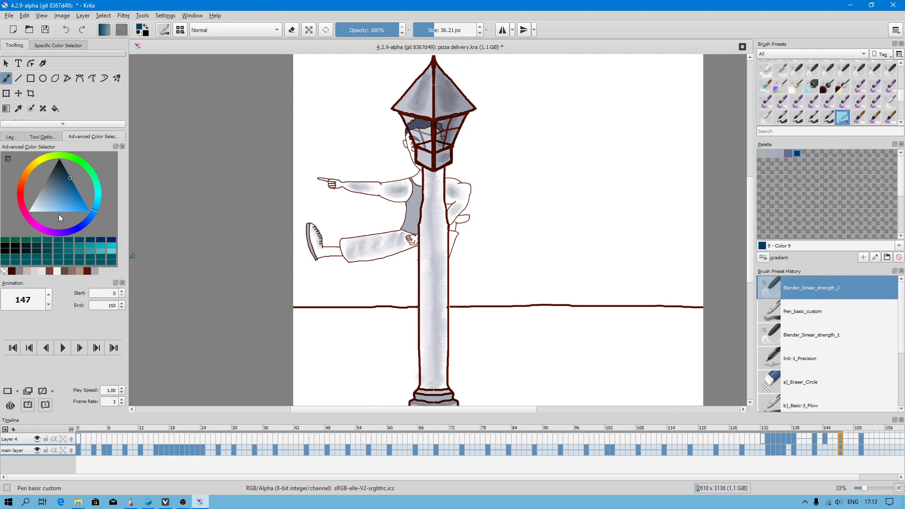
Step: Set the hue to orange, choose a dark brown and add it to the gradient palette after the dark blue
left_click(24, 180)
left_click_drag(74, 204, 60, 180)
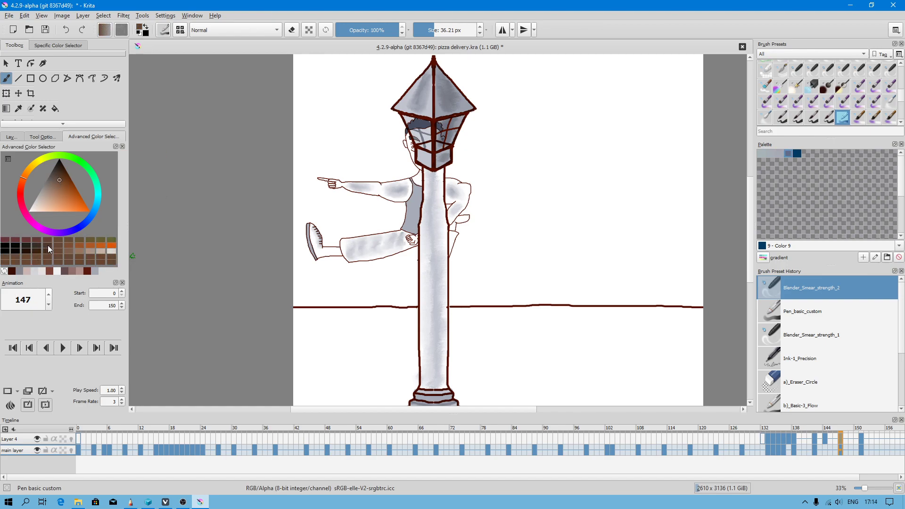
left_click(806, 153)
Step: Choose a lighter brown and add a tan and a light beige skin tone to the gradient palette
mouse_move(48, 188)
left_mouse_down()
mouse_move(40, 191)
mouse_move(47, 200)
mouse_move(53, 194)
mouse_move(23, 177)
left_mouse_up()
left_click(27, 174)
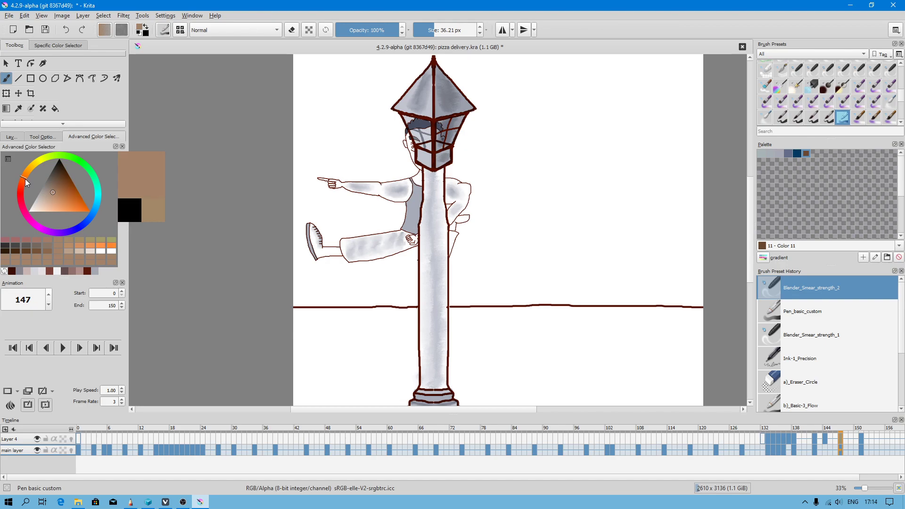
left_click(54, 198)
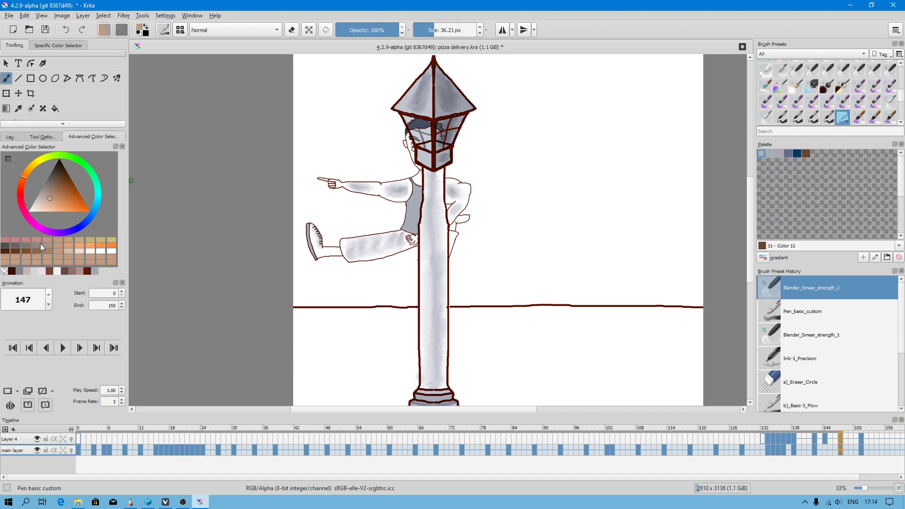
left_click(815, 154)
left_click(78, 253)
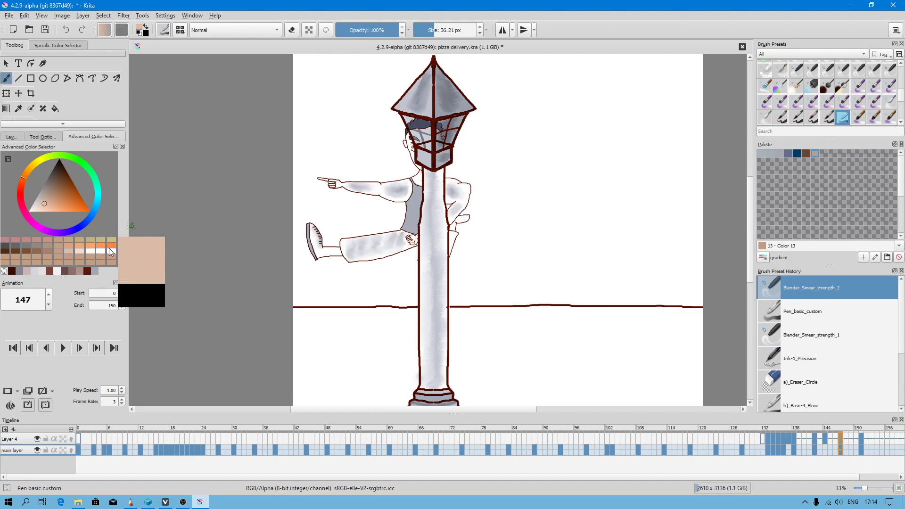
left_click(822, 155)
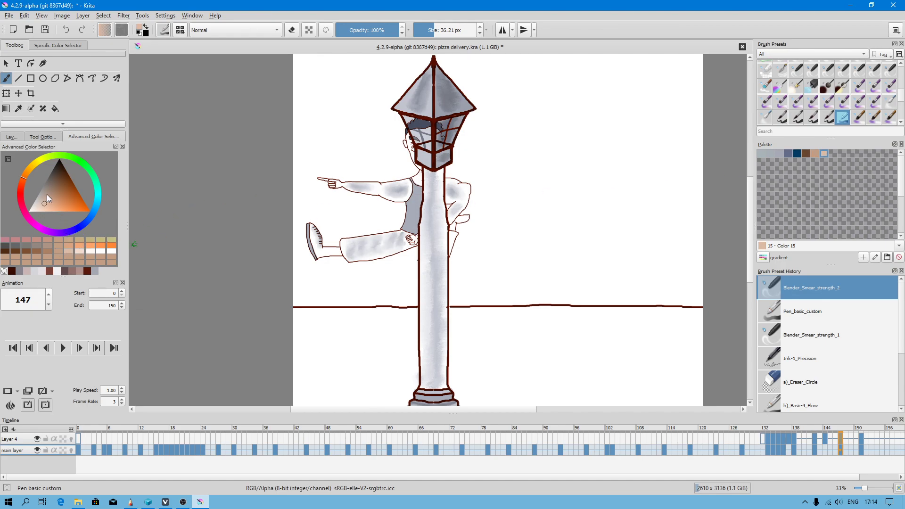
Step: Change the Advanced Color Selector's shape to the hue and saturation rectangle with a value bar, keeping HSV, and apply it
left_click(8, 160)
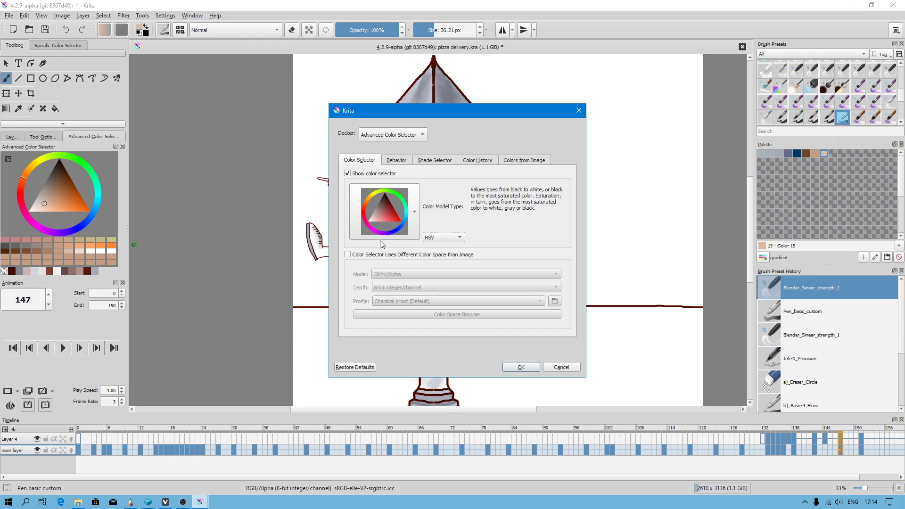
left_click(415, 223)
left_click(553, 264)
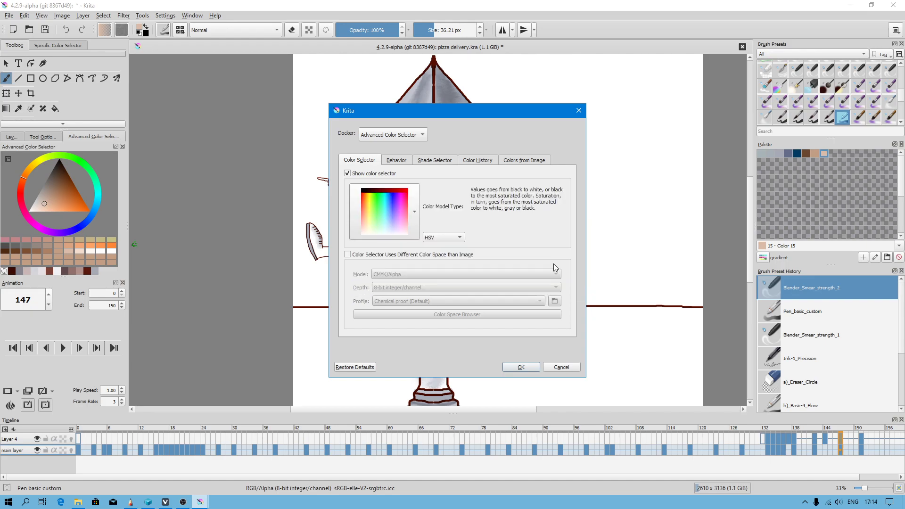
left_click(521, 367)
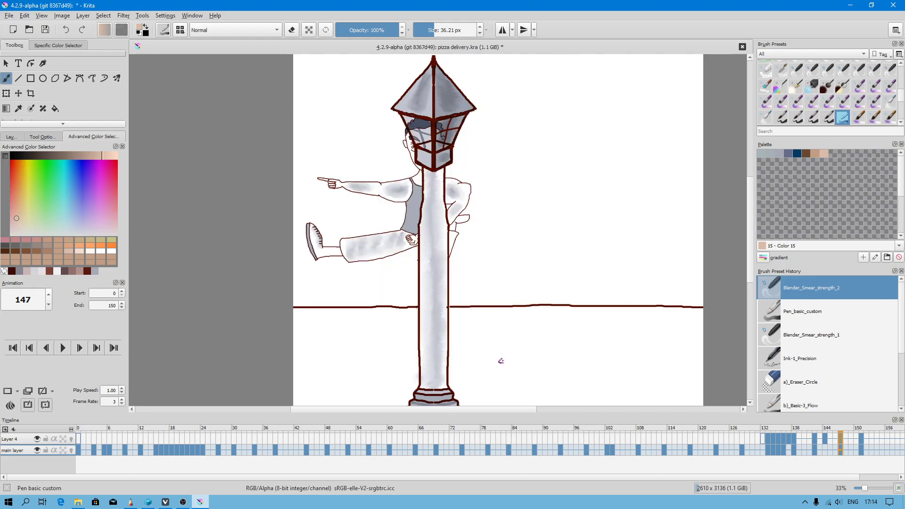
Step: Choose an orange-brown base colour and add three peach shades of it to the gradient palette
left_click_drag(29, 211, 16, 200)
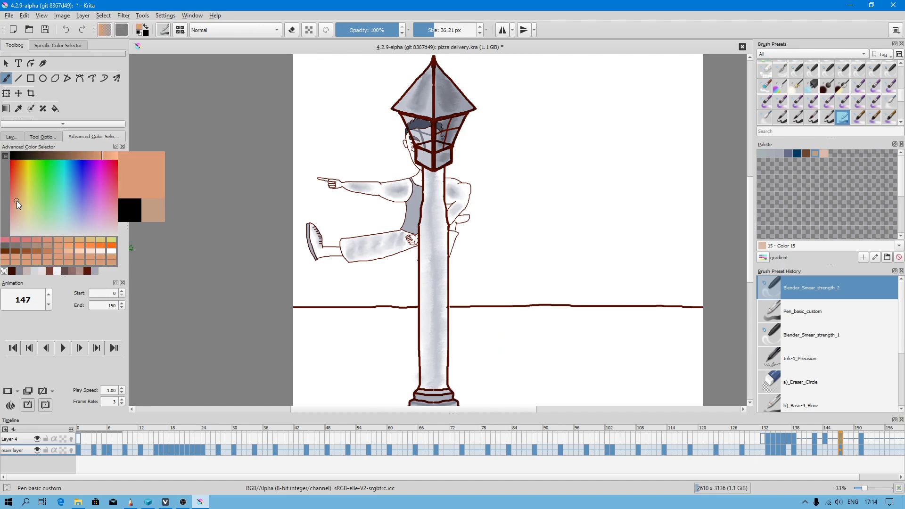
left_click(79, 256)
left_click(832, 153)
left_click(80, 253)
left_click(842, 153)
left_click(68, 256)
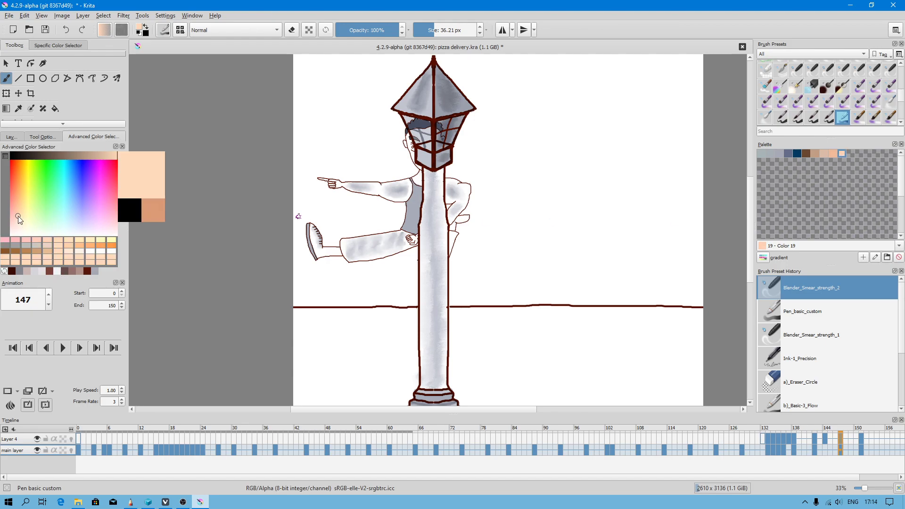
left_click(58, 244)
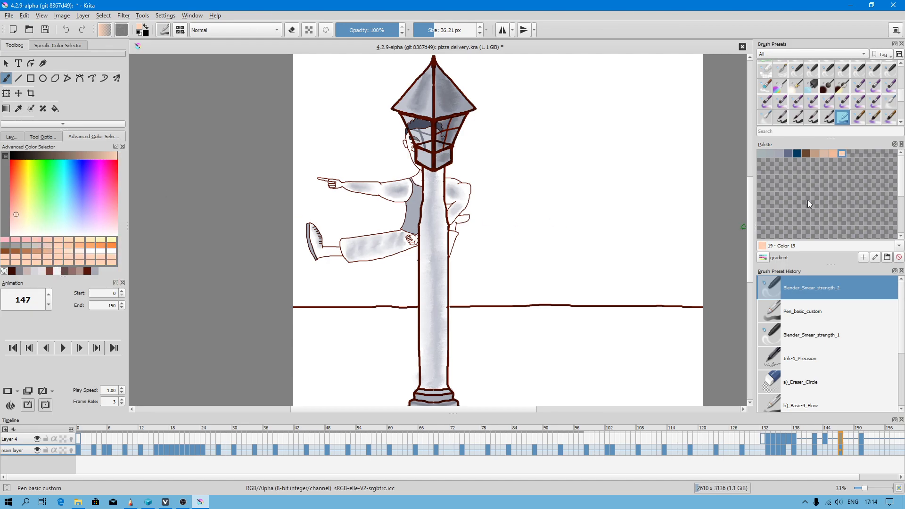
left_click(850, 154)
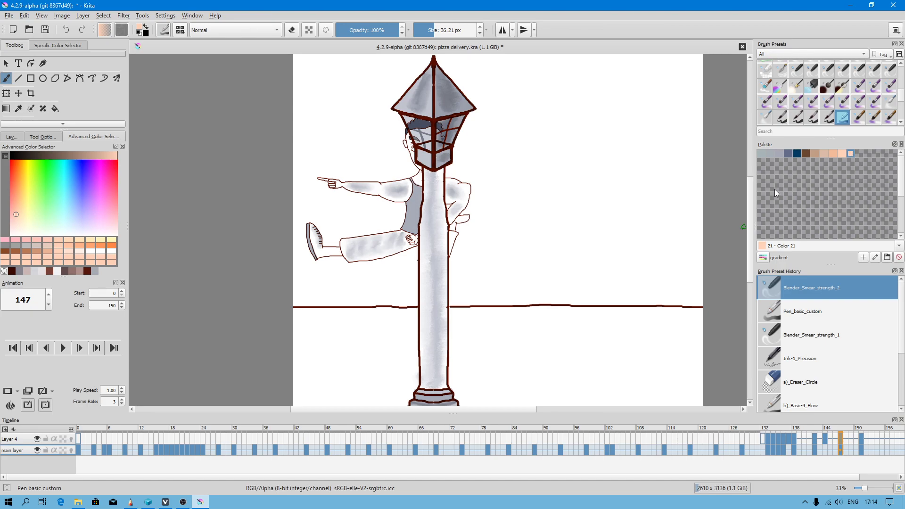
Step: Export the gradient palette as a Krita Color Palette (*.kpl) file named gradient in the krita 4.2.7 - paleta kolorów folder
left_click(768, 259)
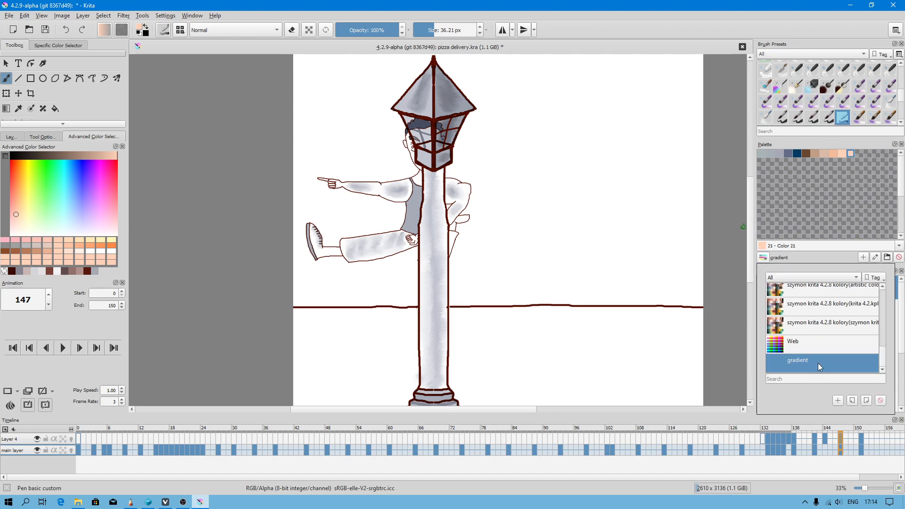
left_click(853, 403)
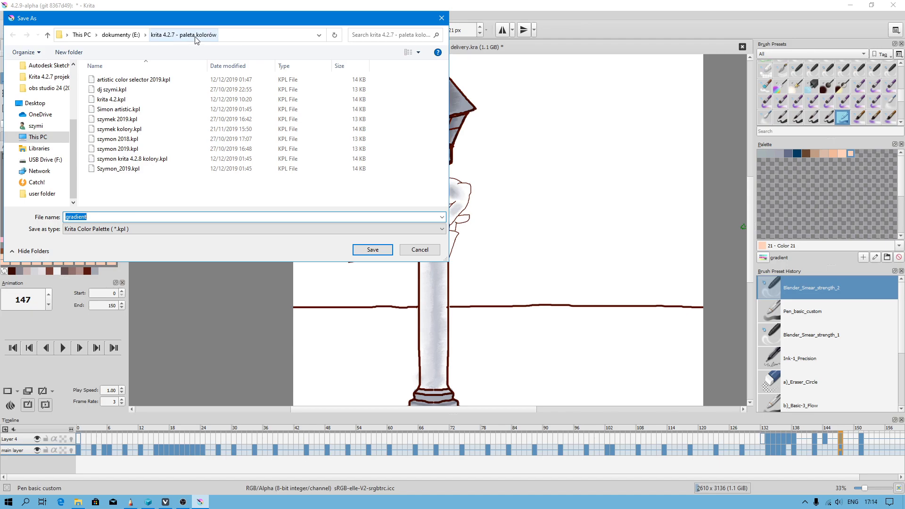
left_click(359, 252)
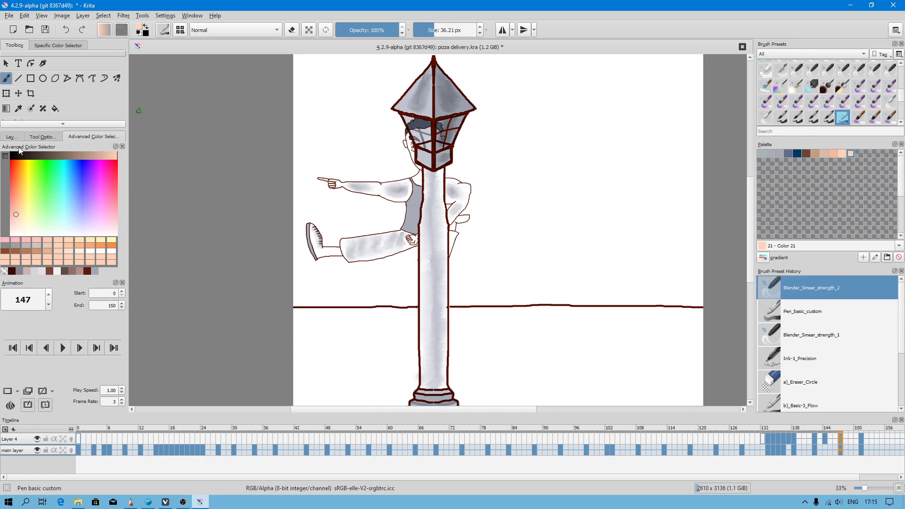
Step: Change the Advanced Color Selector's shape to the saturation and value square with a hue bar above it
left_click(5, 155)
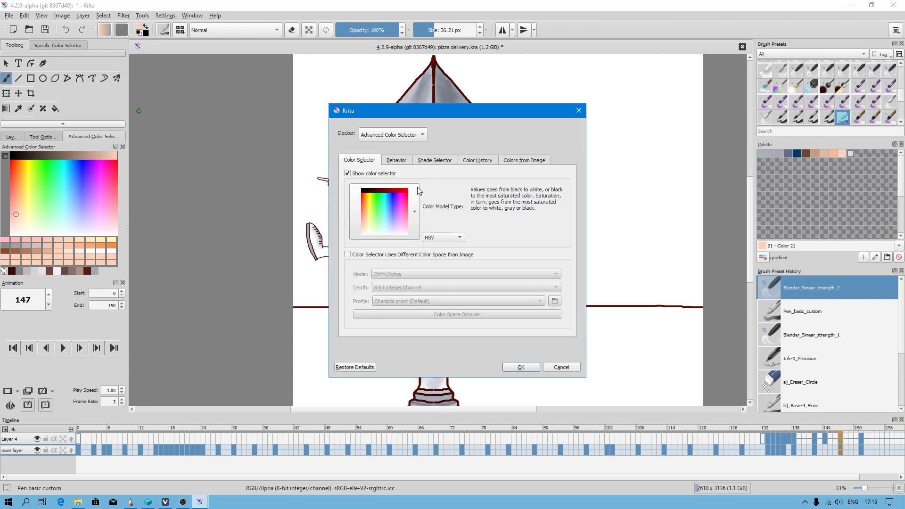
left_click(418, 220)
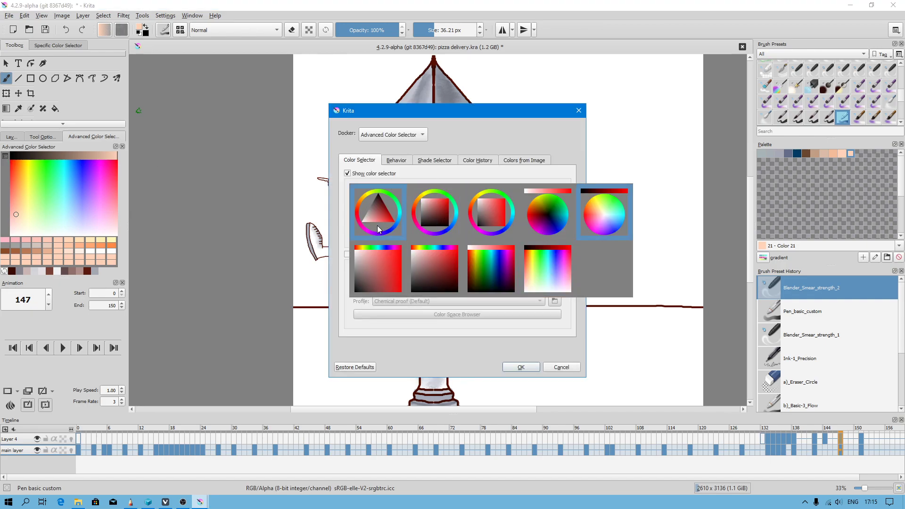
left_click(372, 264)
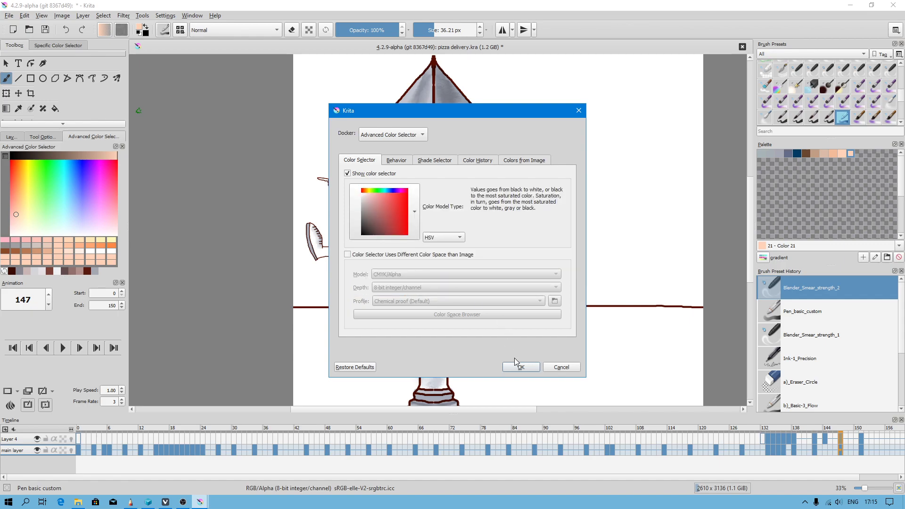
key("Return")
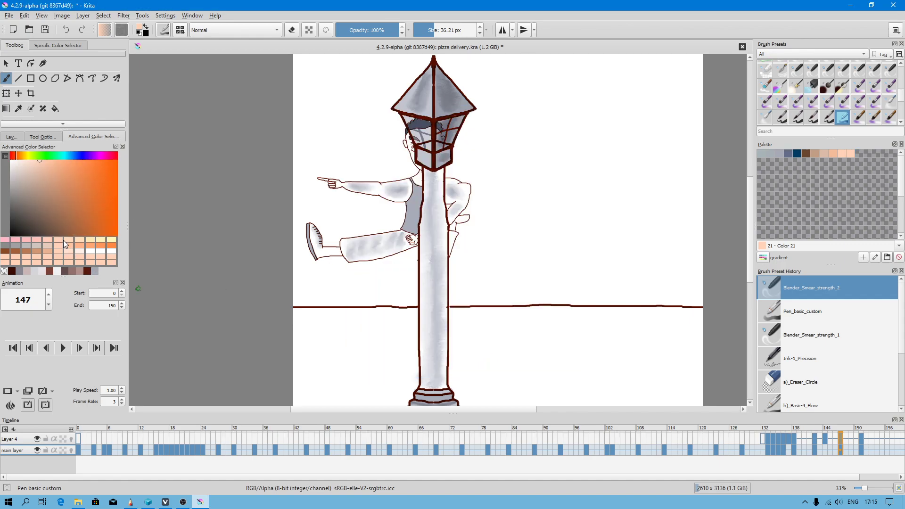
Step: Choose a pale yellow-beige base colour and add a dusty pink shade to the end of the gradient palette
mouse_move(35, 189)
left_mouse_down()
mouse_move(43, 167)
mouse_move(27, 156)
mouse_move(33, 177)
mouse_move(54, 170)
mouse_move(24, 163)
mouse_move(36, 173)
left_mouse_up()
left_click(23, 155)
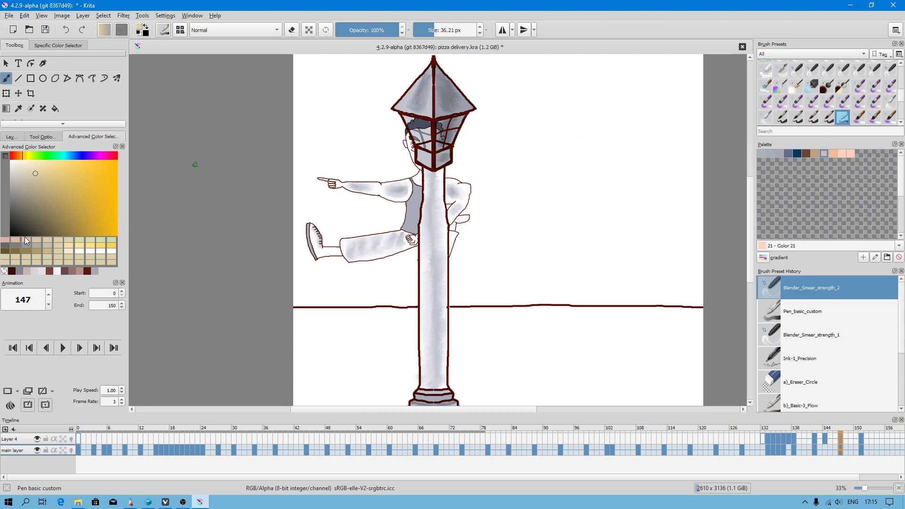
left_click(6, 244)
left_click(858, 153)
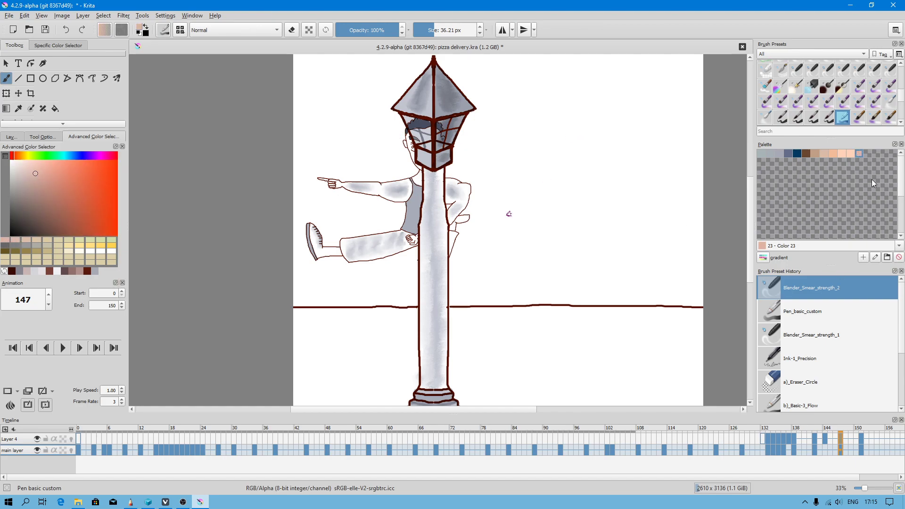
Step: Choose a light orange as the current colour and save the pizza delivery document
mouse_move(68, 172)
left_mouse_down()
mouse_move(82, 172)
mouse_move(19, 157)
left_mouse_up()
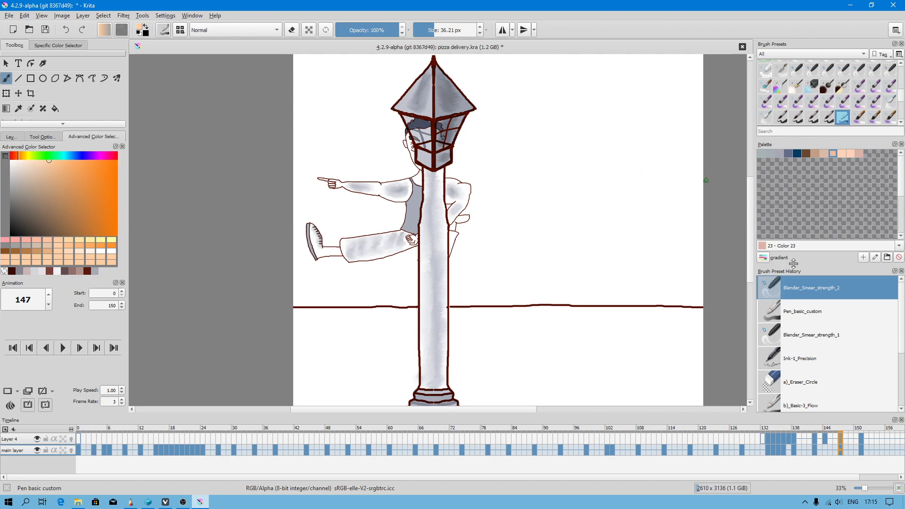
left_click(44, 31)
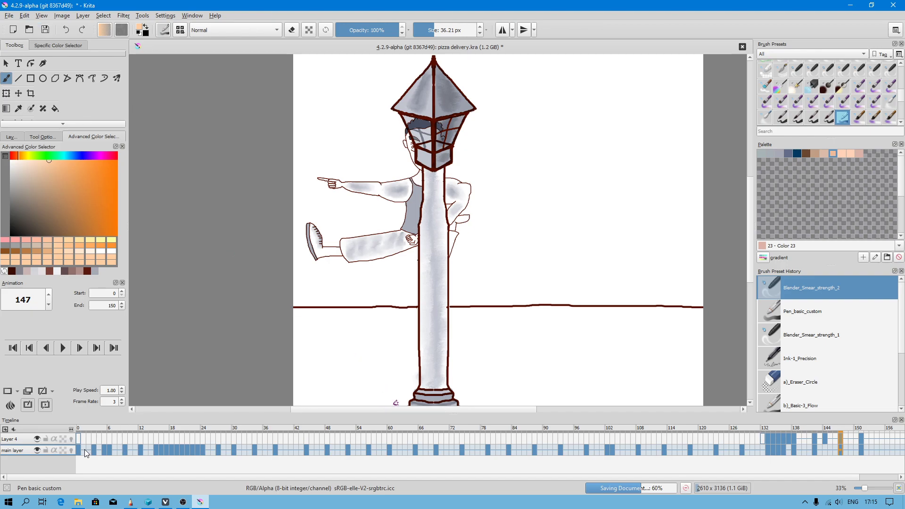
Step: Switch to Autodesk SketchBook and examine the grey Copic shading on the character's hair up close and in the whole scene
left_click(131, 501)
scroll(579, 325, "down", 5)
scroll(395, 384, "up", 2)
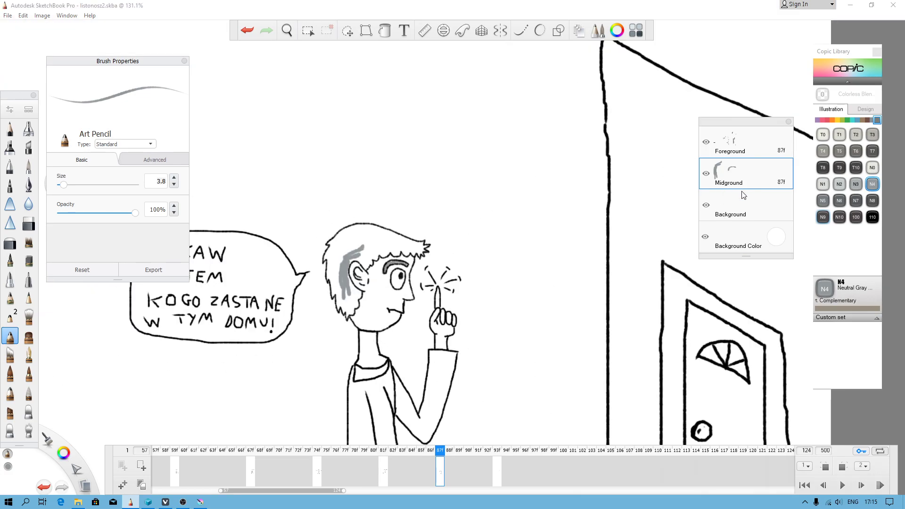
scroll(337, 344, "down", 5)
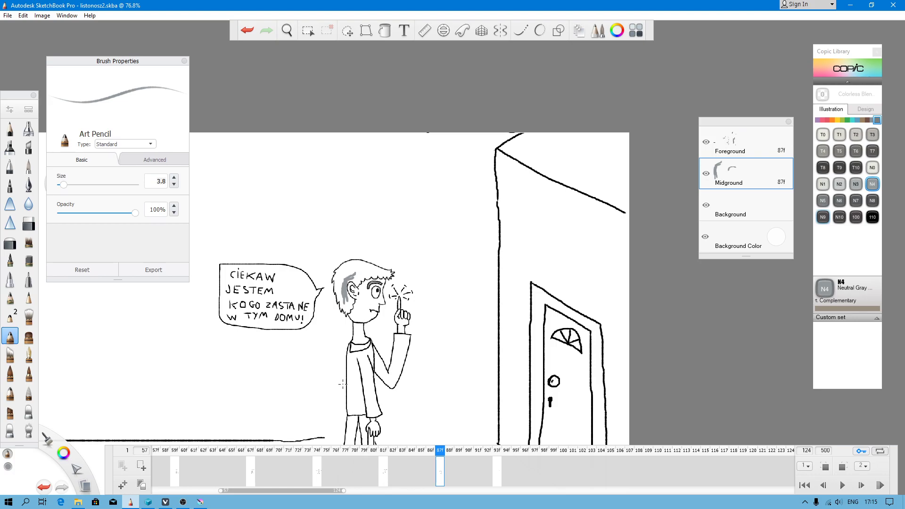
scroll(352, 342, "up", 8)
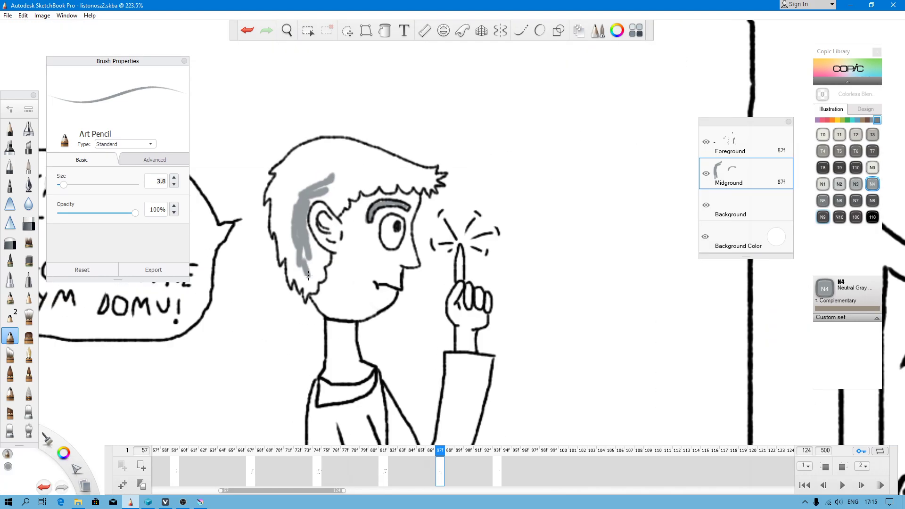
scroll(304, 258, "down", 8)
scroll(227, 348, "up", 2)
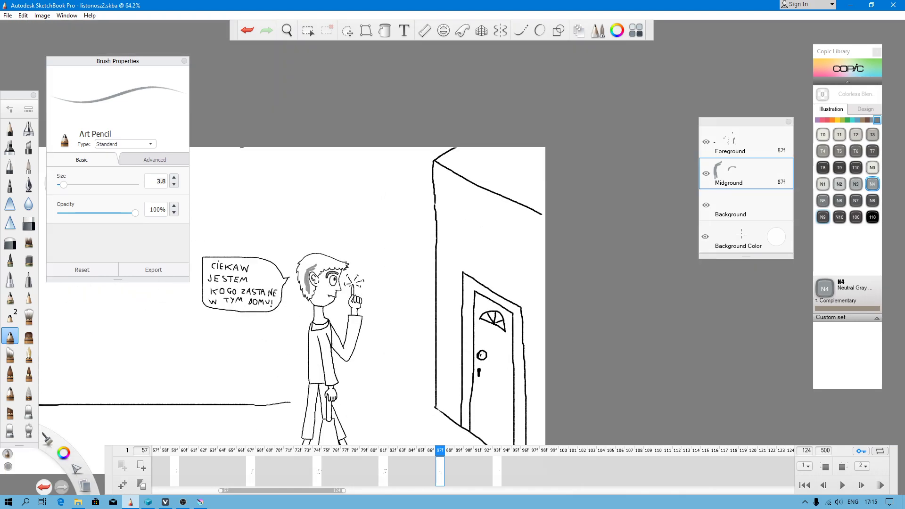
left_click(8, 15)
left_click(67, 15)
left_click(339, 188)
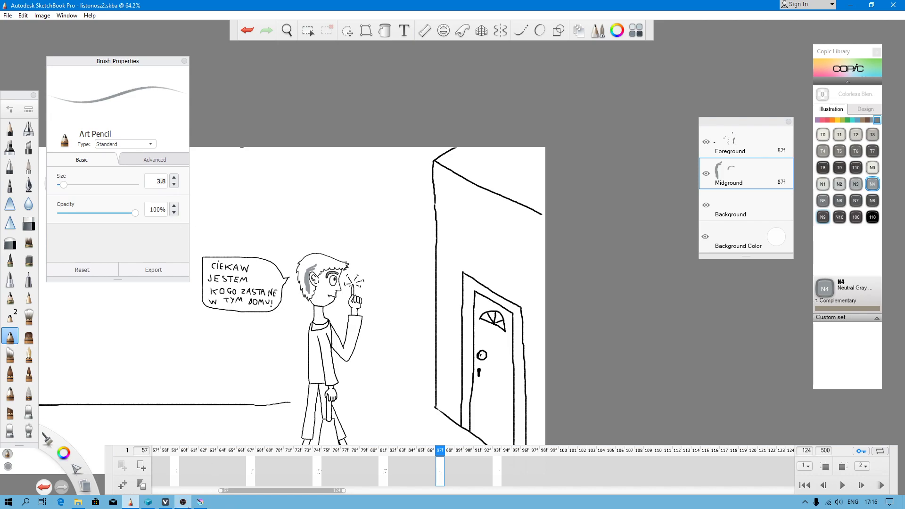
Step: Switch back to Krita and display animation frame 151 at 25% zoom
left_click(200, 501)
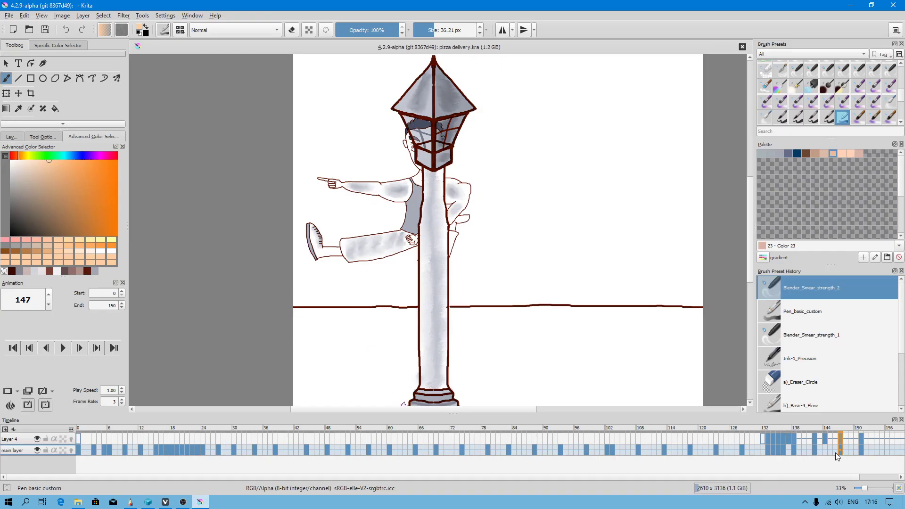
left_click(857, 448)
key("minus")
key("minus")
key("minus")
key("plus")
key("plus")
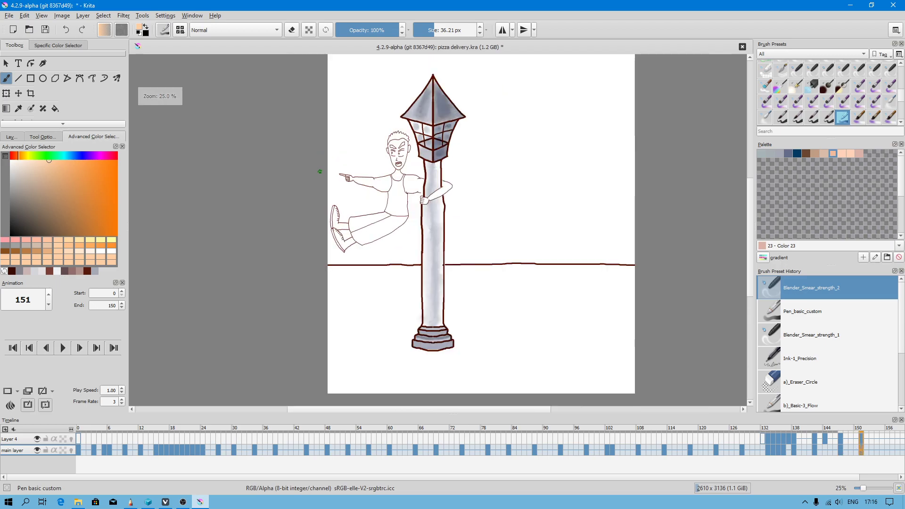
Step: Display animation frame 147 and examine the grey shading on the character and street lamp up close
key("plus")
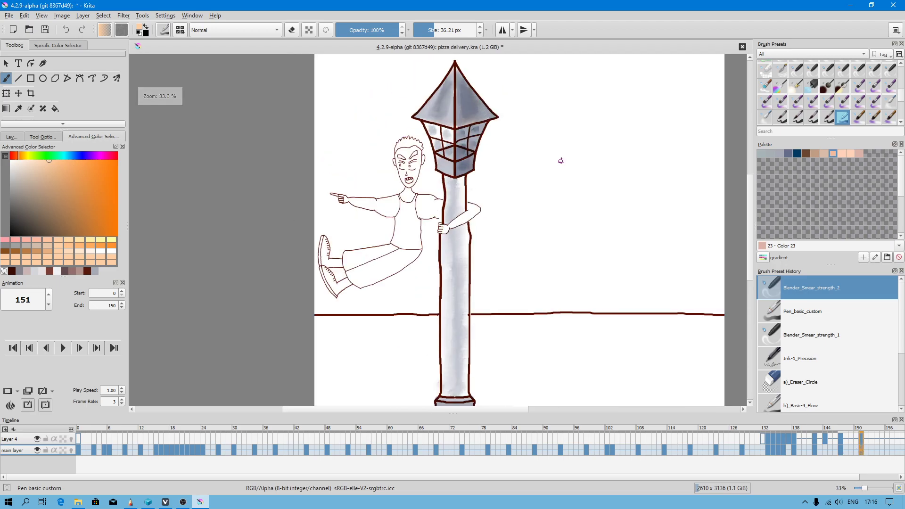
left_click(841, 450)
key("minus")
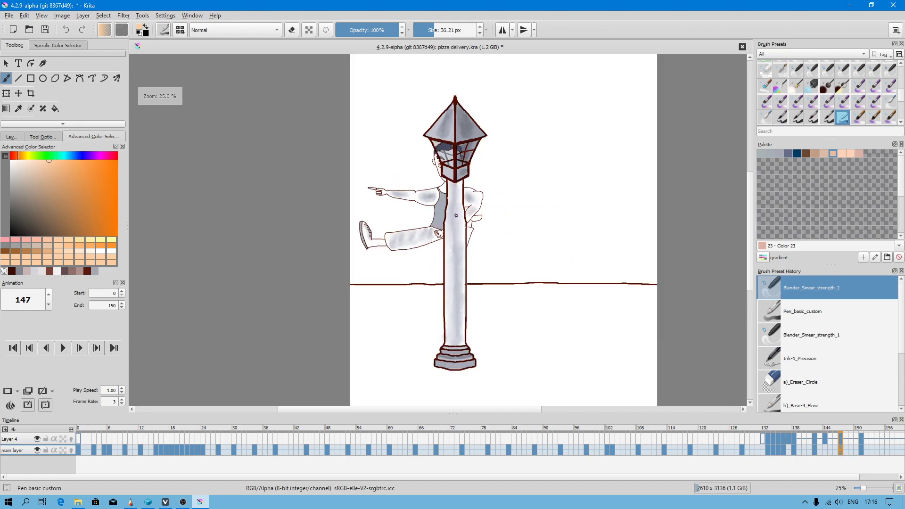
key("plus")
key("plus")
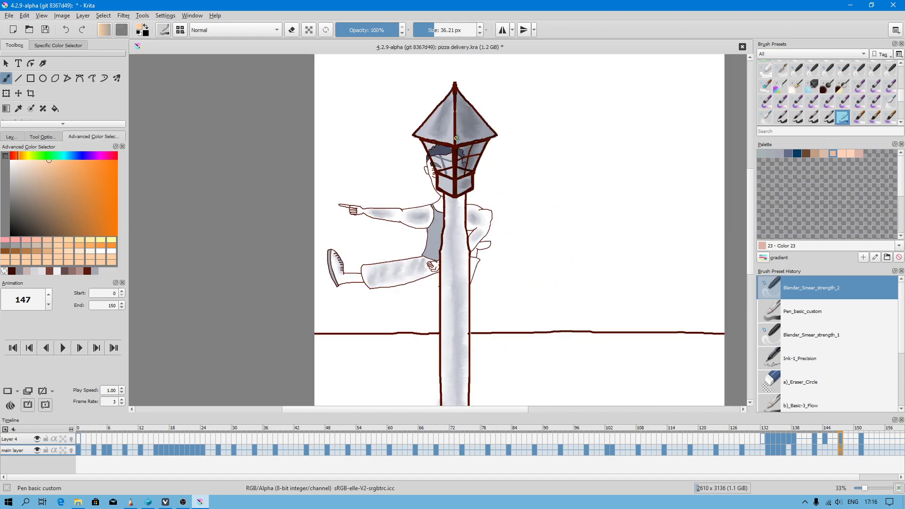
Step: Check the canvas width and height in the Resize Canvas settings and close them without resizing
left_click(62, 16)
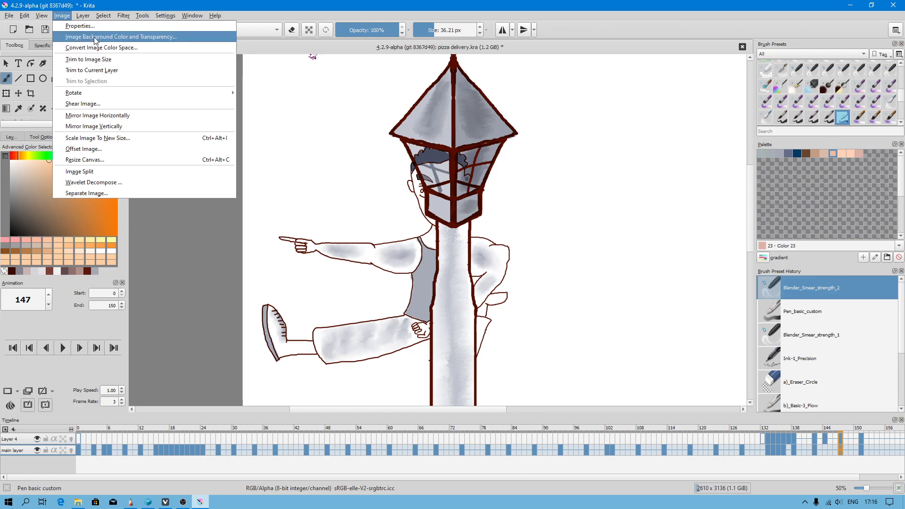
left_click(107, 160)
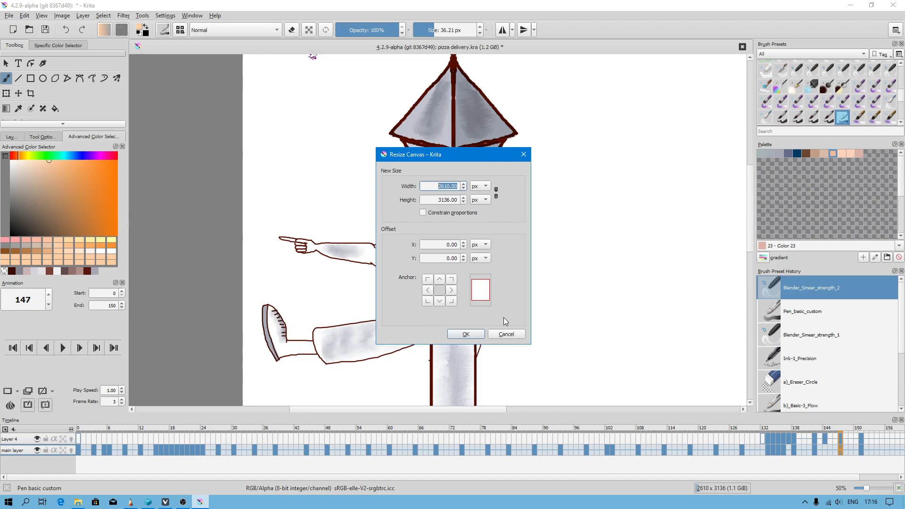
left_click(506, 334)
Step: Go to frame 0, play the opening door scene of the animation, and stop playback
left_click(78, 439)
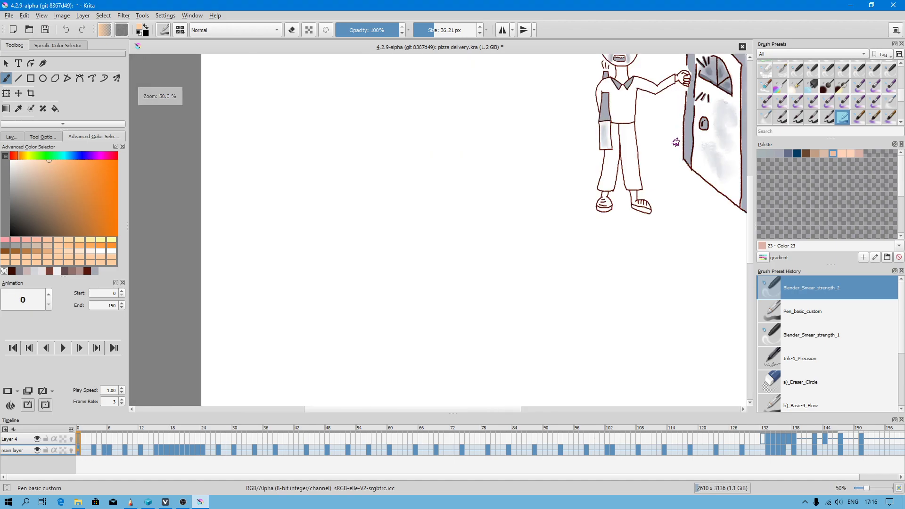
left_click_drag(712, 209, 377, 209)
scroll(377, 209, "down", 3)
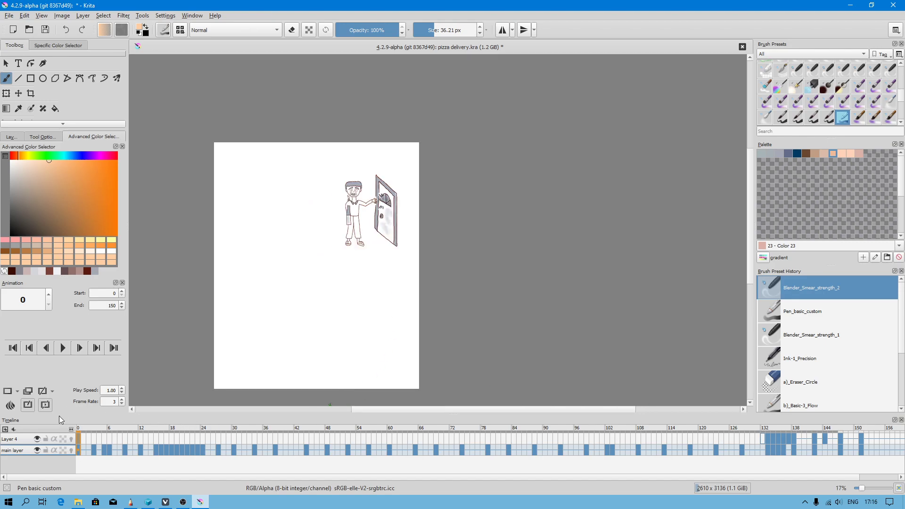
left_click(63, 347)
scroll(343, 210, "up", 2)
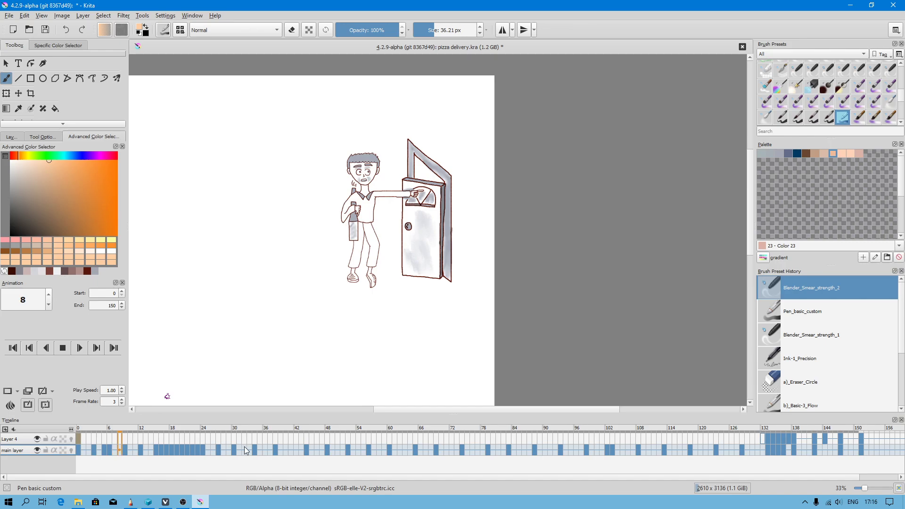
left_click(63, 348)
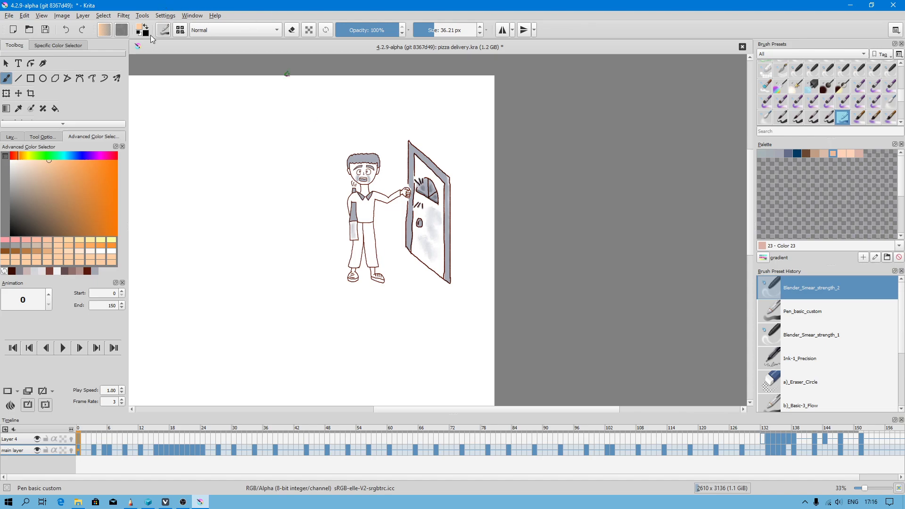
Step: Review Krita's performance settings for memory limits, multithreading and animation cache, including the In-memory storage option's explanation
left_click(169, 16)
left_click(197, 28)
scroll(313, 321, "down", 3)
scroll(333, 352, "up", 3)
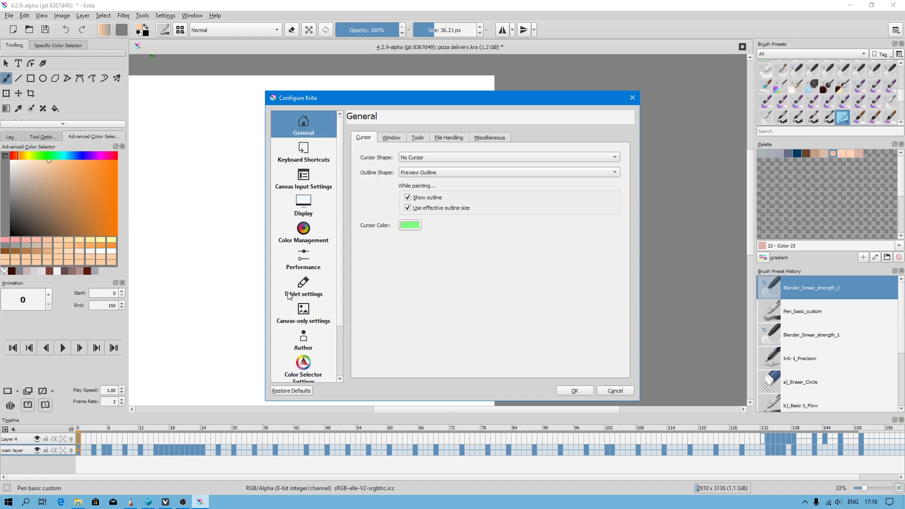
left_click(304, 264)
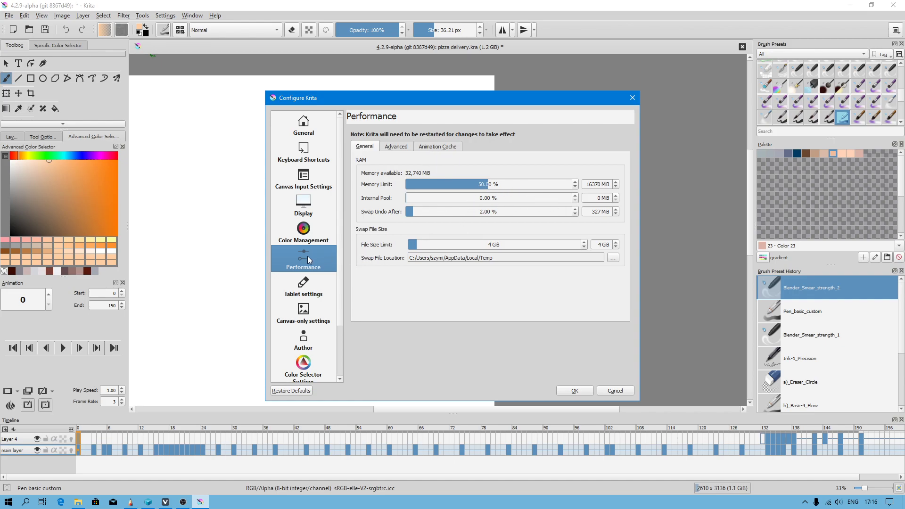
left_click(401, 146)
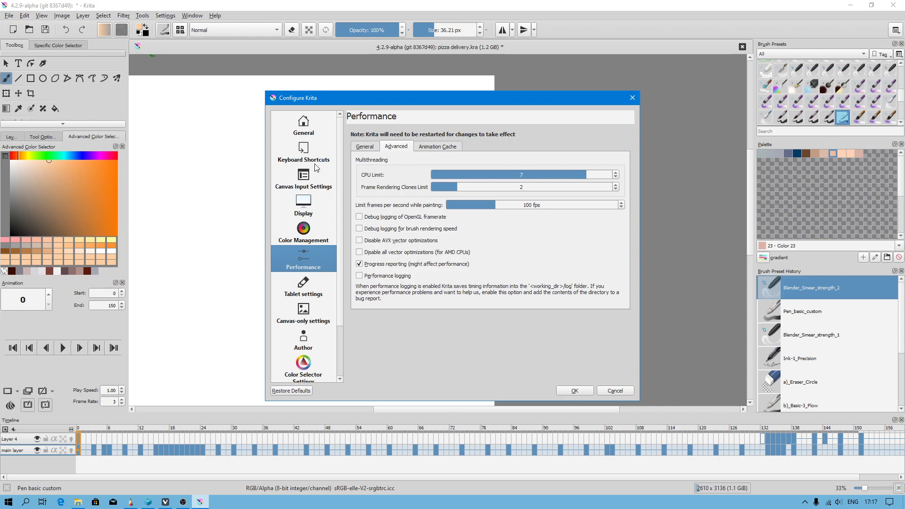
left_click(376, 147)
left_click(455, 148)
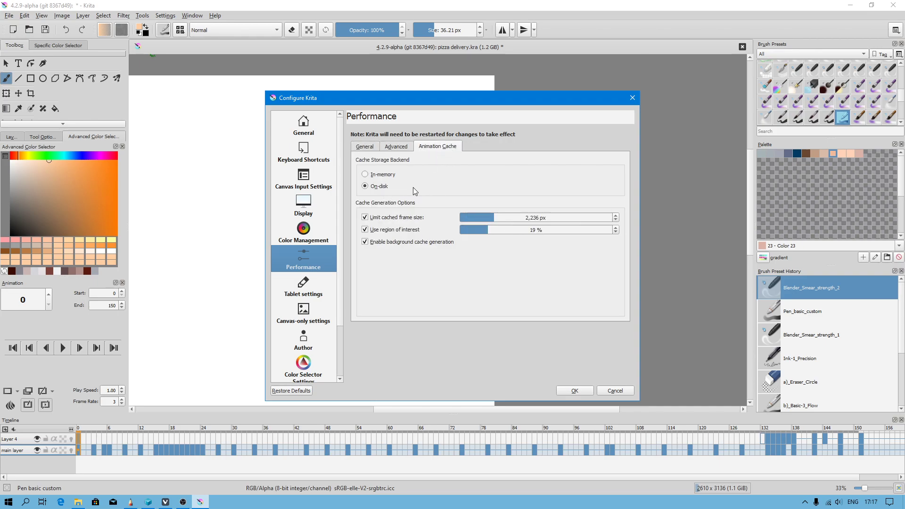
mouse_move(412, 188)
mouse_move(368, 176)
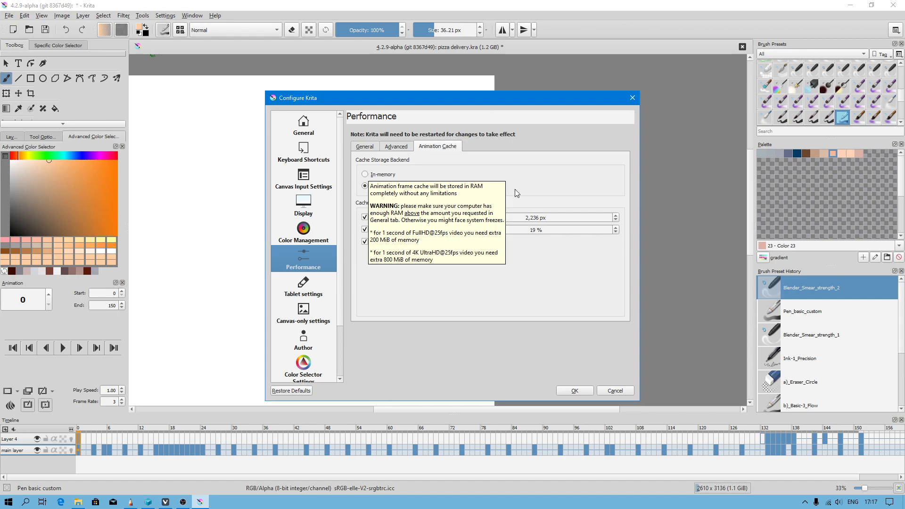
Step: Switch to Process Hacker, inspect the computer's CPU and GPU in its system information, and close it
right_click(469, 502)
left_click(512, 463)
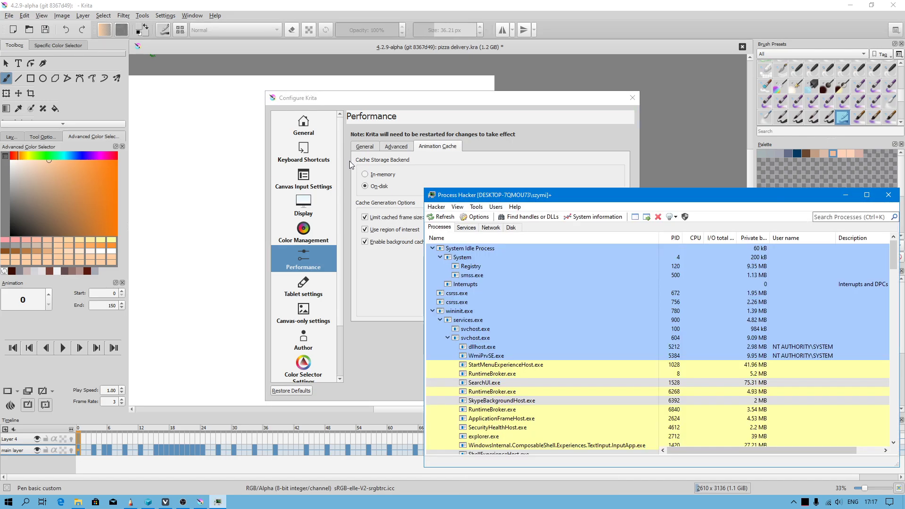
left_click(587, 219)
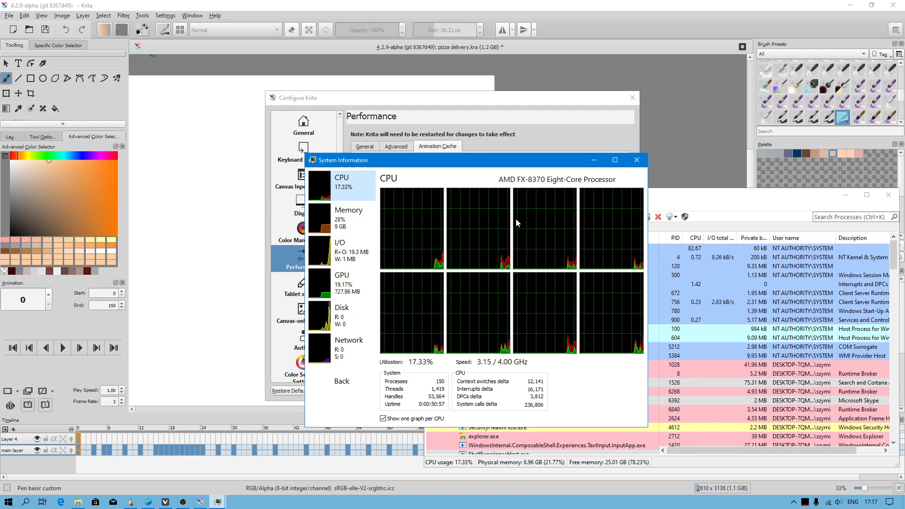
left_click(346, 283)
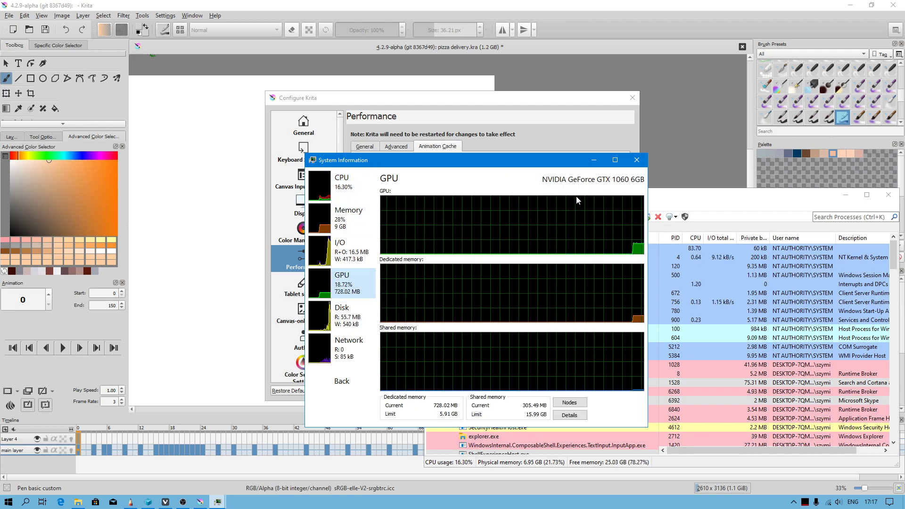
left_click(636, 160)
left_click(888, 194)
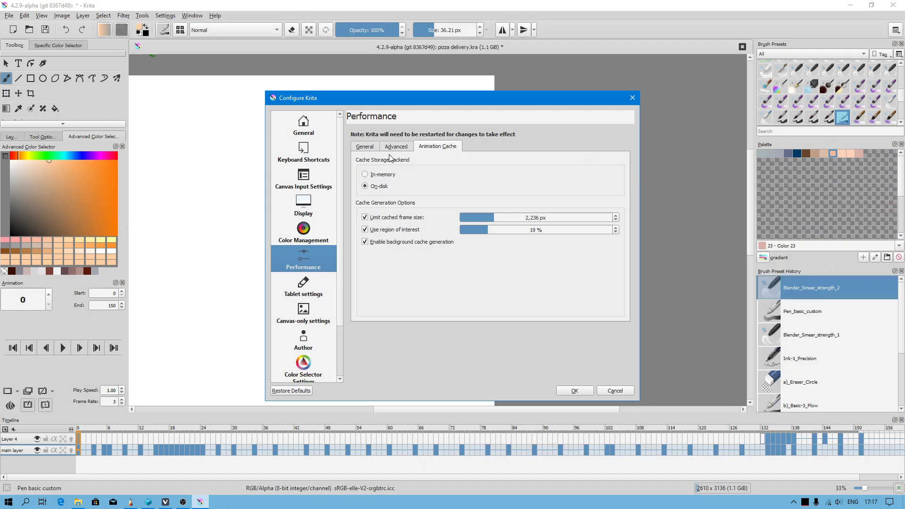
Step: Review the RAM and swap file limits in the performance settings and close Krita's configuration
left_click(364, 146)
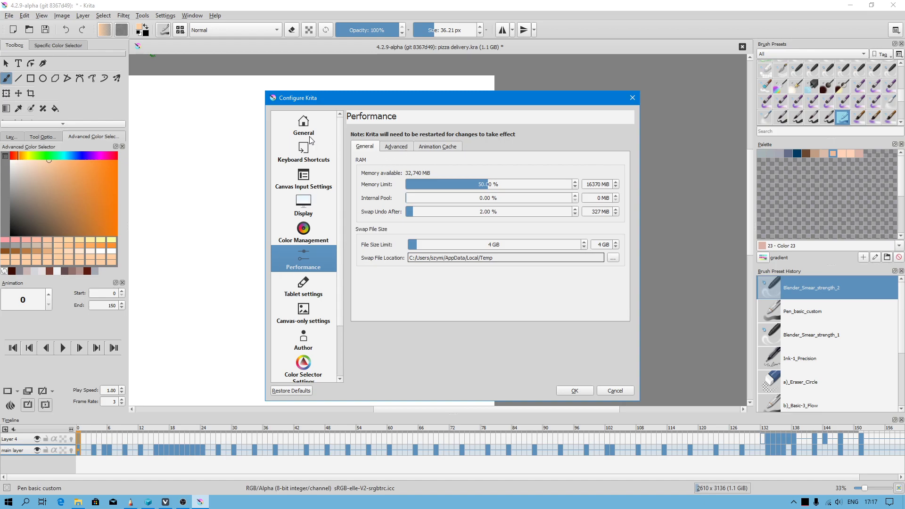
left_click(632, 98)
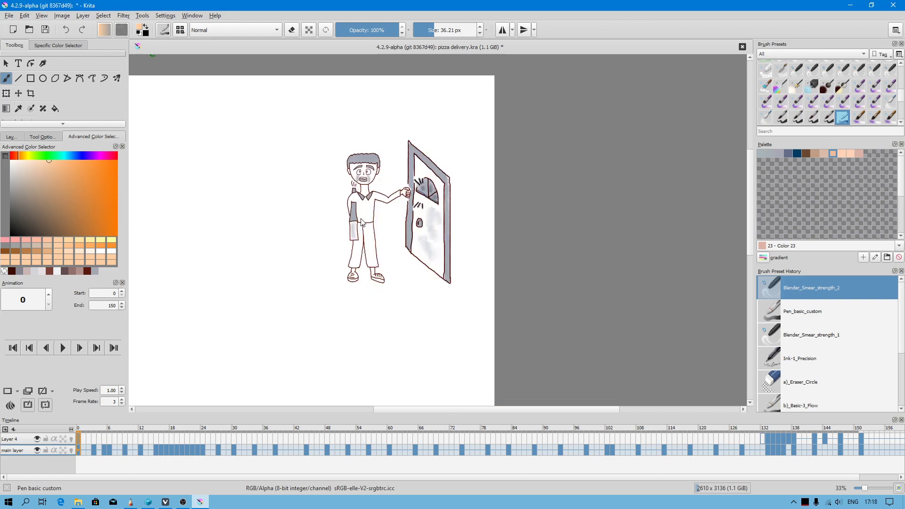
Step: Display animation frames 1 and 66 in turn and examine the shading on the drawn characters
scroll(325, 220, "up", 1)
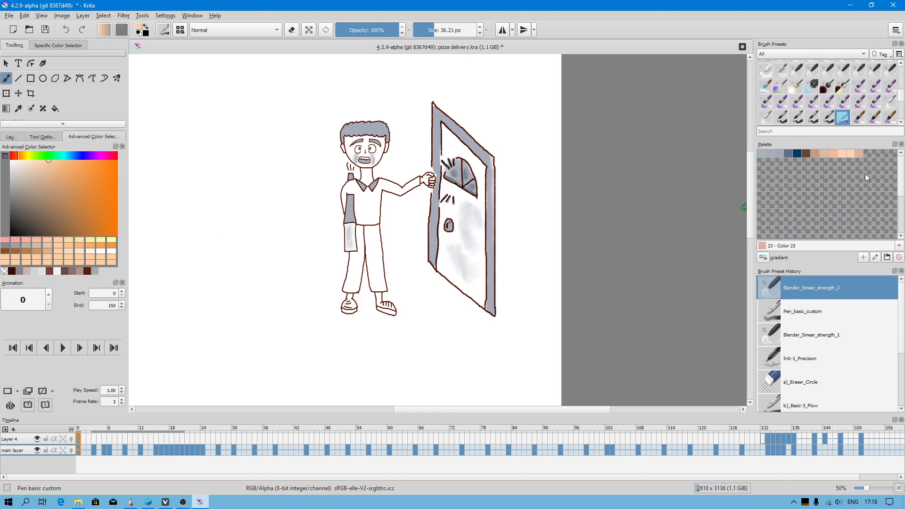
left_click(89, 437)
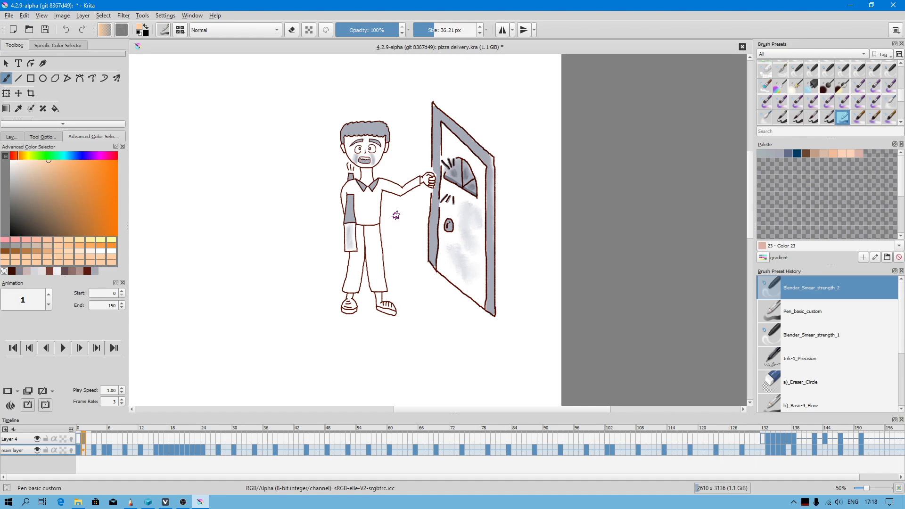
scroll(391, 328, "down", 2)
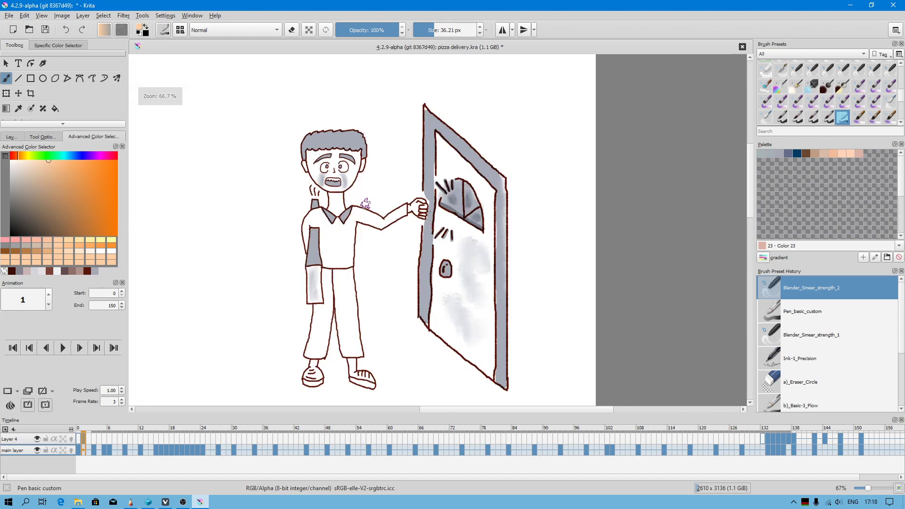
left_click(420, 439)
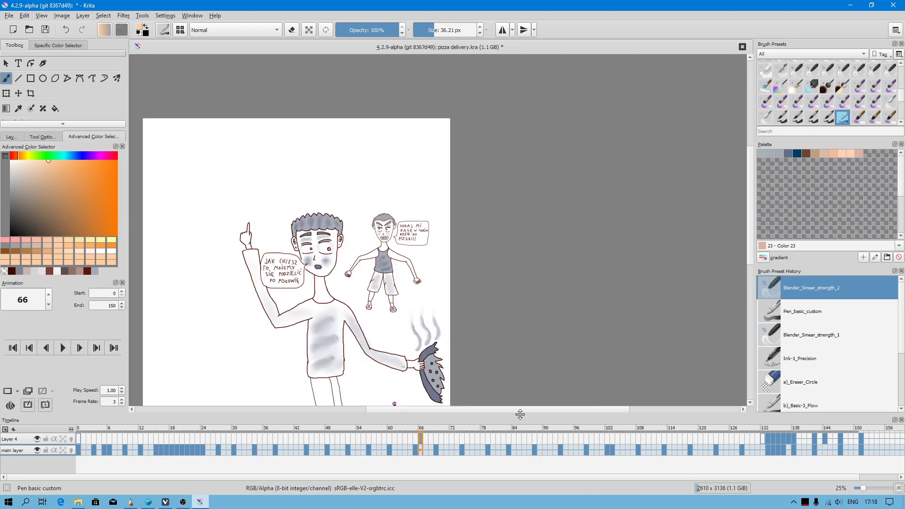
scroll(334, 272, "down", 3)
scroll(335, 273, "up", 3)
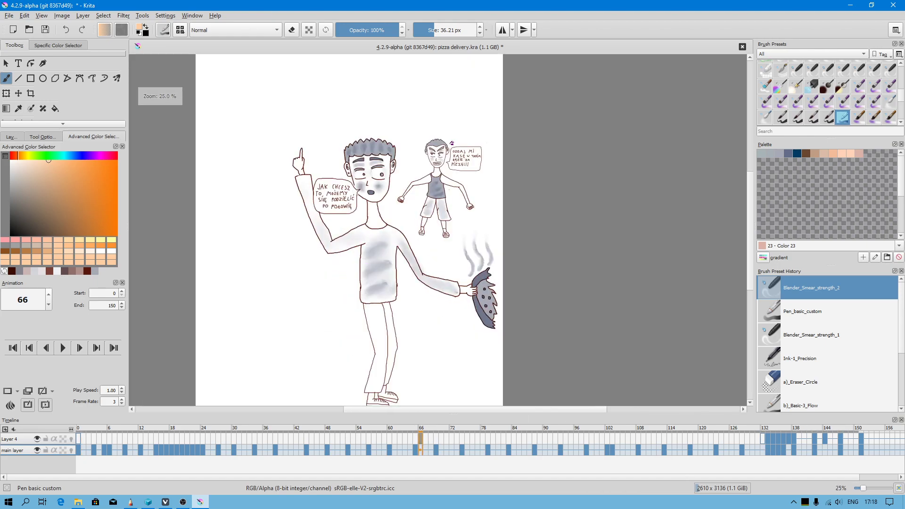
Step: Return to animation frame 0 and activate the Crop tool with the whole canvas in view
left_click(78, 439)
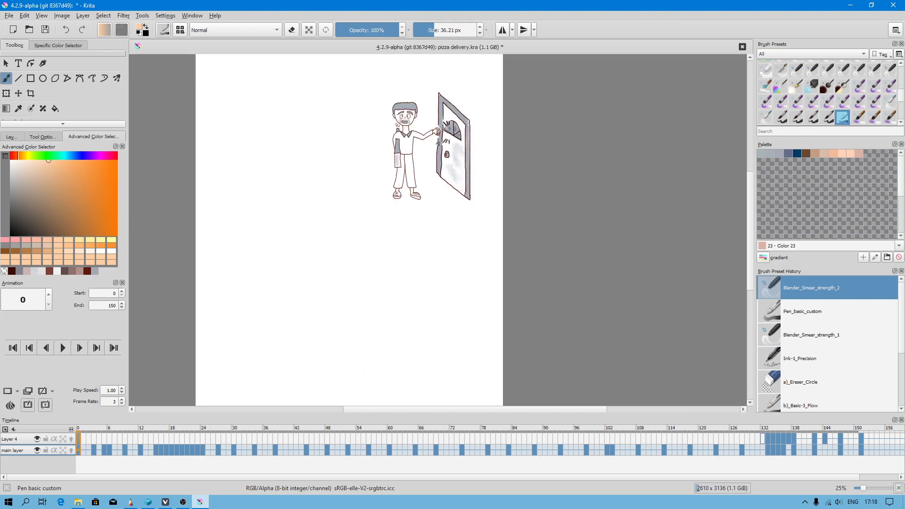
scroll(415, 147, "down", 3)
scroll(414, 147, "up", 3)
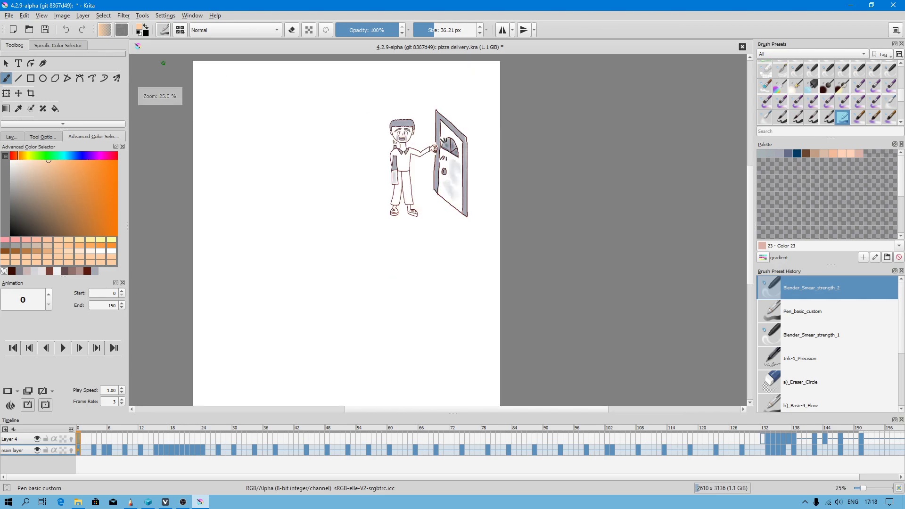
left_click(31, 94)
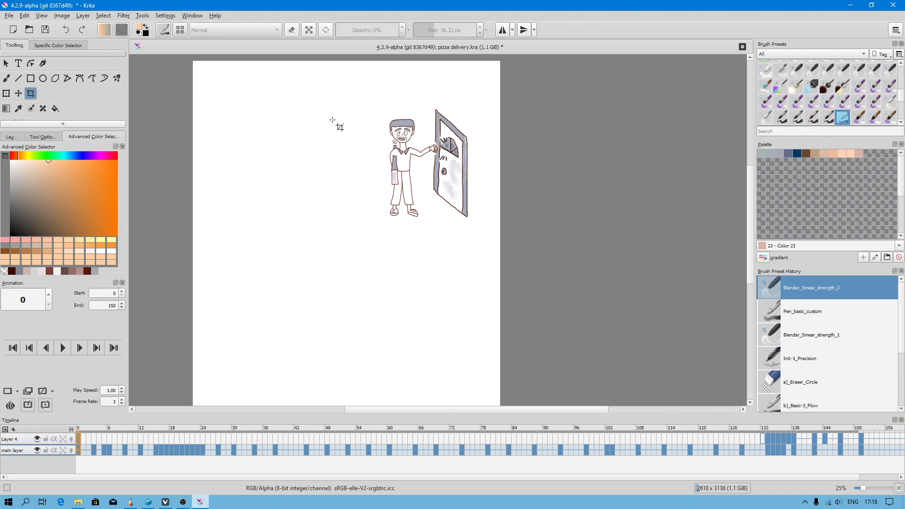
scroll(272, 128, "down", 3)
scroll(236, 87, "up", 2)
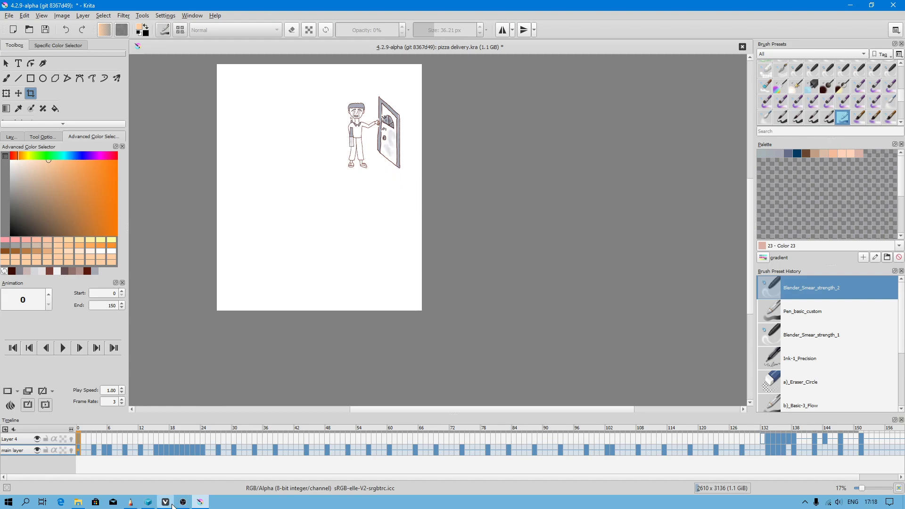
Step: Switch to Autodesk SketchBook, examine the house scene at frame 87, and move to the flipbook's first frame
left_click(131, 501)
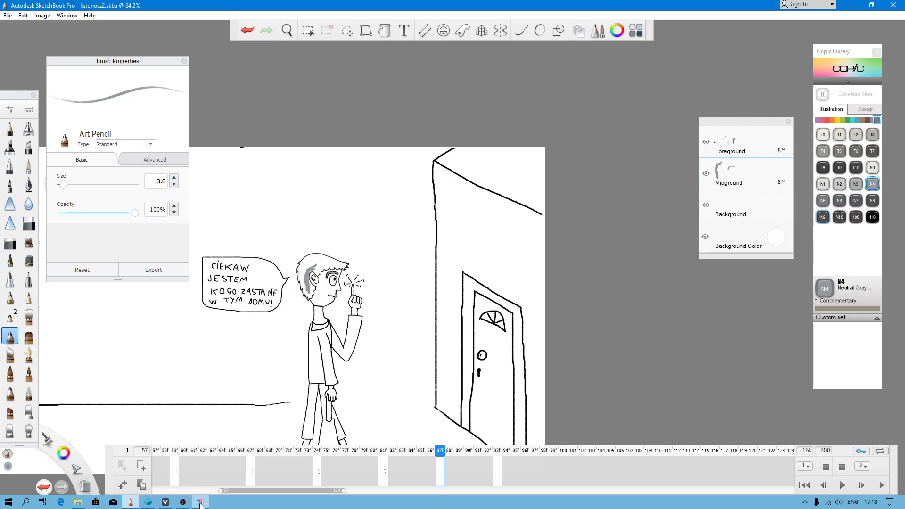
scroll(142, 304, "down", 1)
scroll(133, 309, "up", 1)
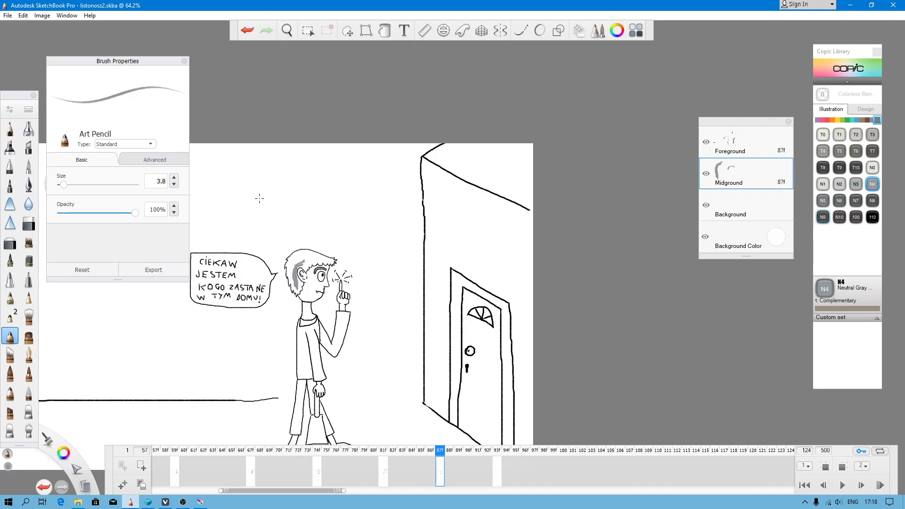
left_click(497, 478)
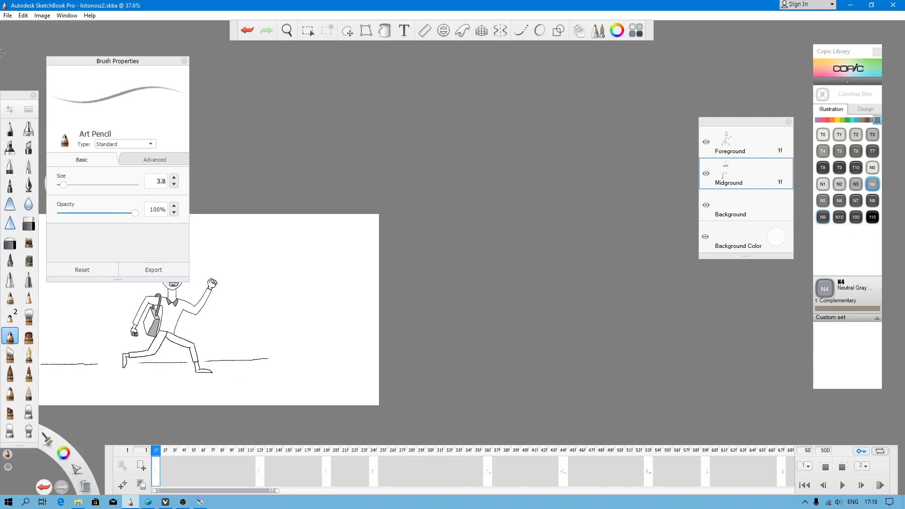
Step: Save the flipbook as an Autodesk SketchBook Animation file, overwriting the existing listonosz file
left_click(8, 15)
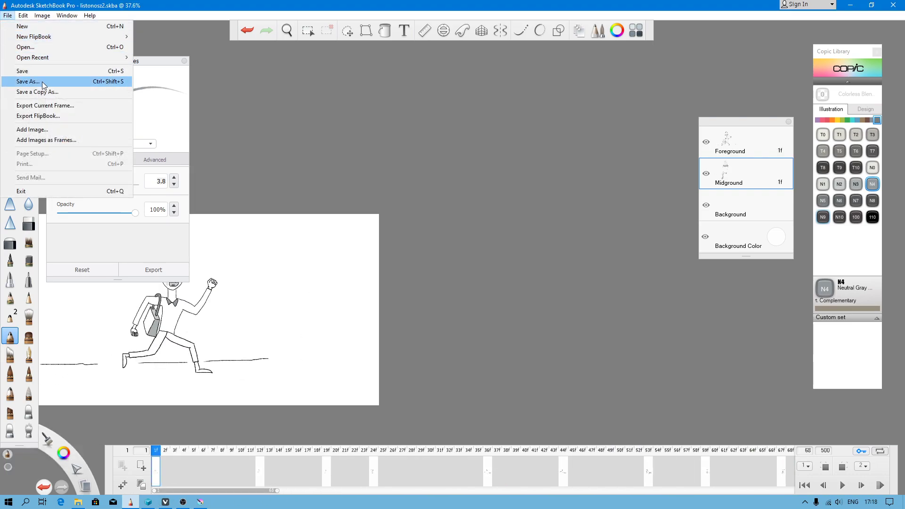
left_click(23, 83)
left_click(214, 101)
left_click(372, 258)
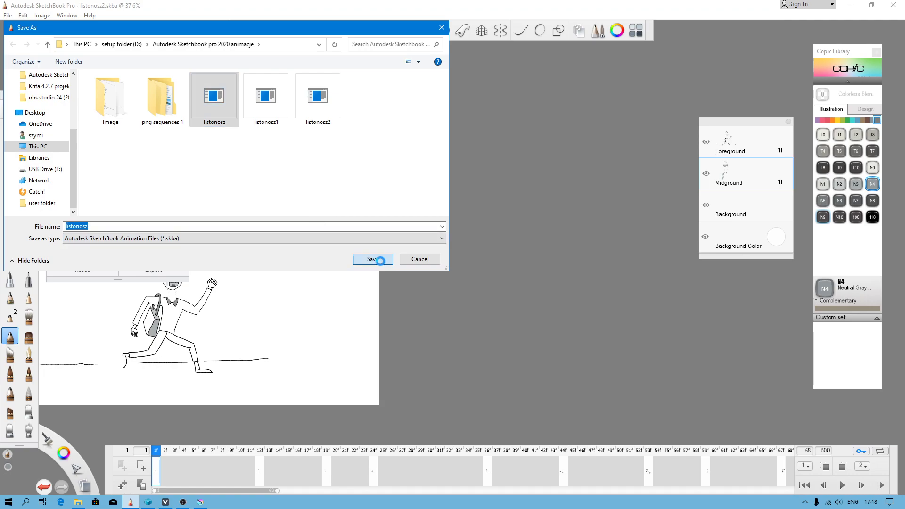
left_click(475, 255)
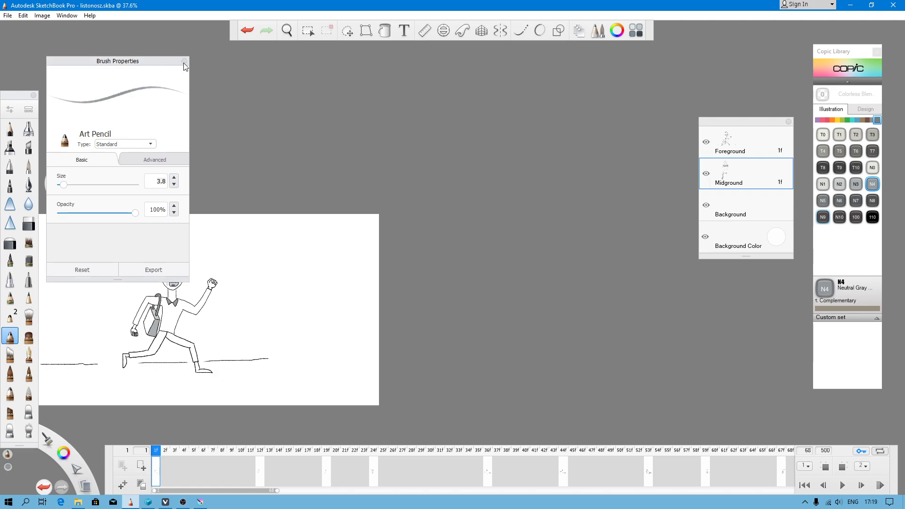
Step: Close the Brush Properties window and play the flipbook to review the shaded animation, stopping it after a run-through
left_click_drag(167, 62, 221, 48)
left_click(841, 485)
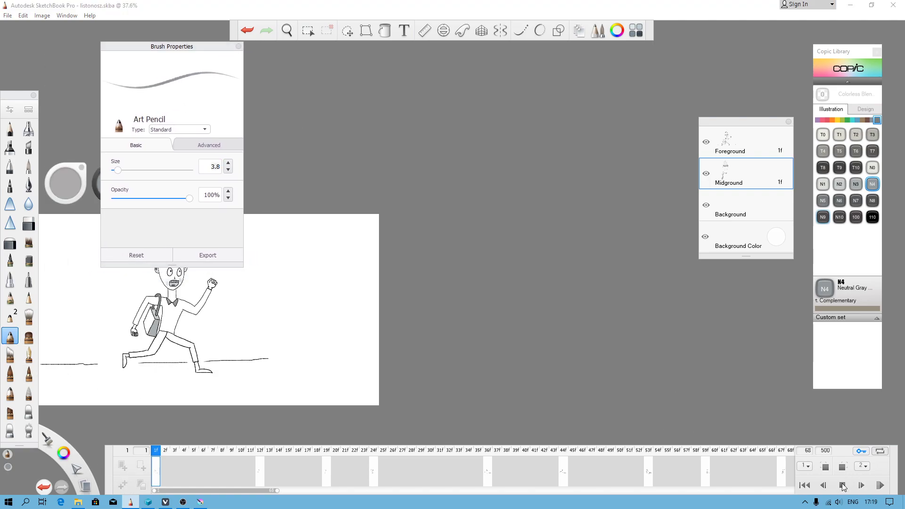
left_click(240, 51)
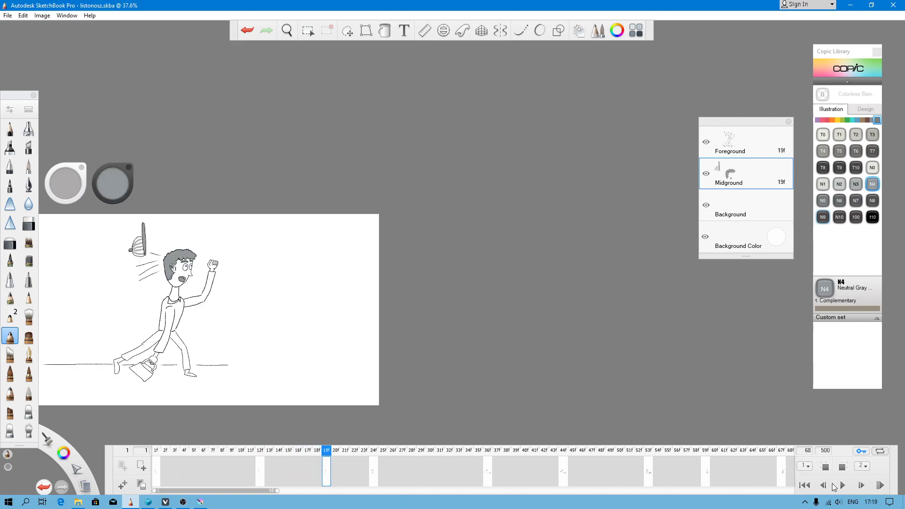
left_click(842, 485)
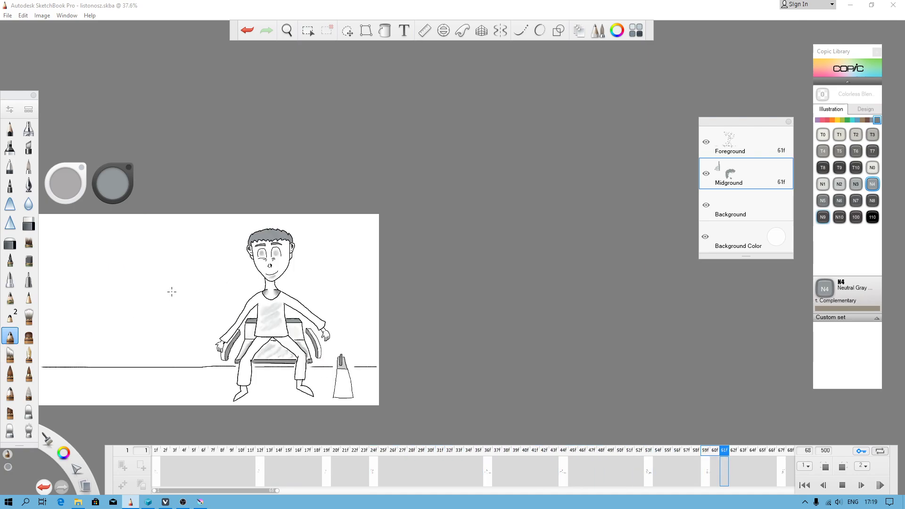
key("space")
Step: Toggle the Midground layer's visibility off and on, and view flipbook frame 24 and a close-up of frame 1
left_click(705, 173)
left_click(706, 174)
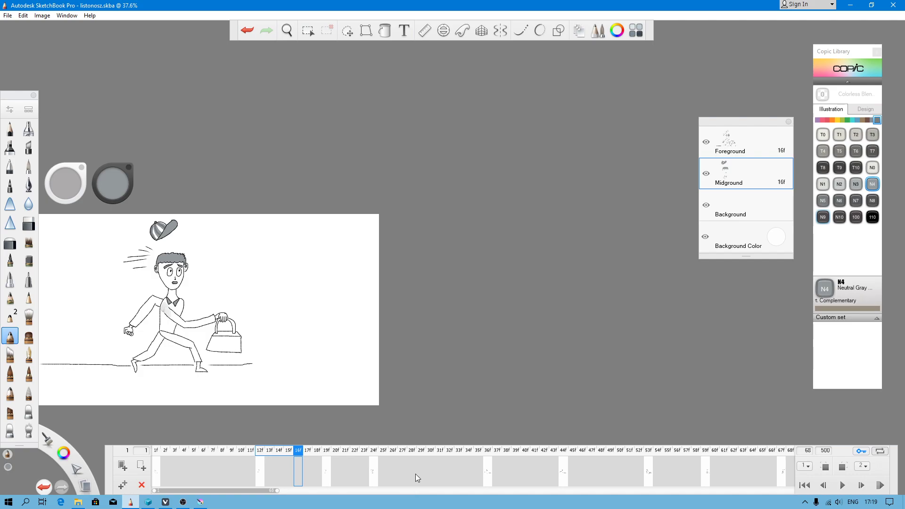
left_click(373, 473)
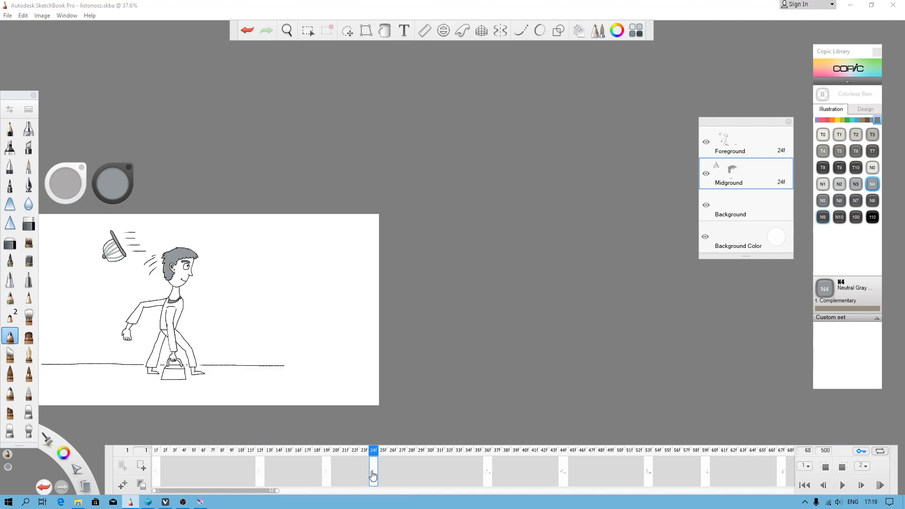
left_click(156, 473)
scroll(151, 313, "up", 4)
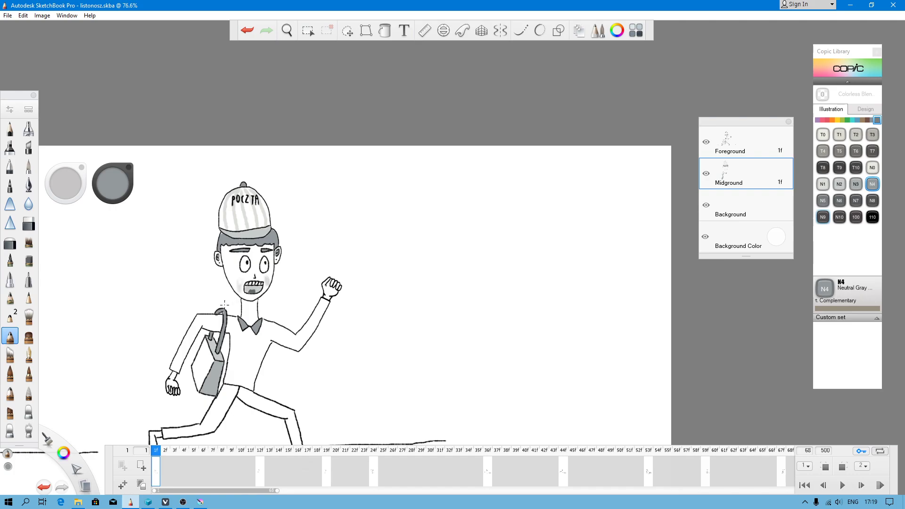
Step: Switch to Krita, check its version in the About Krita information, and close the window
left_click(201, 502)
scroll(348, 126, "up", 3)
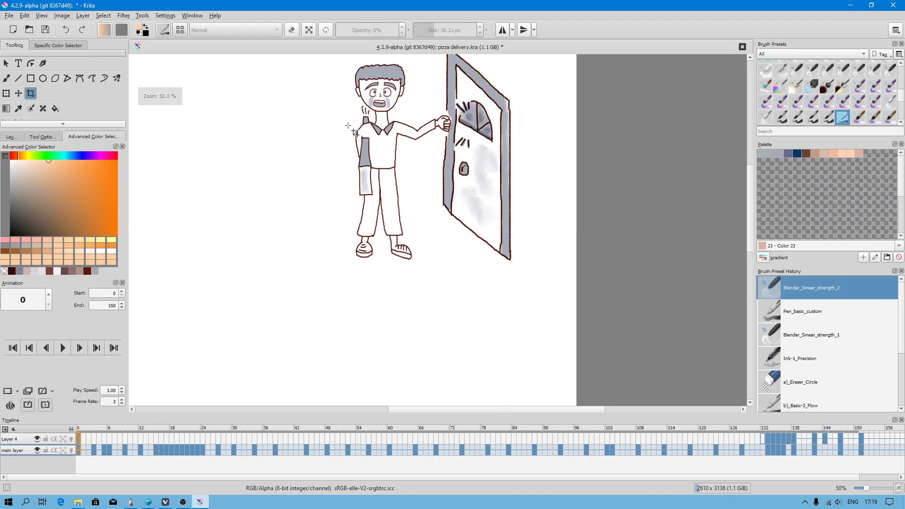
left_click(215, 16)
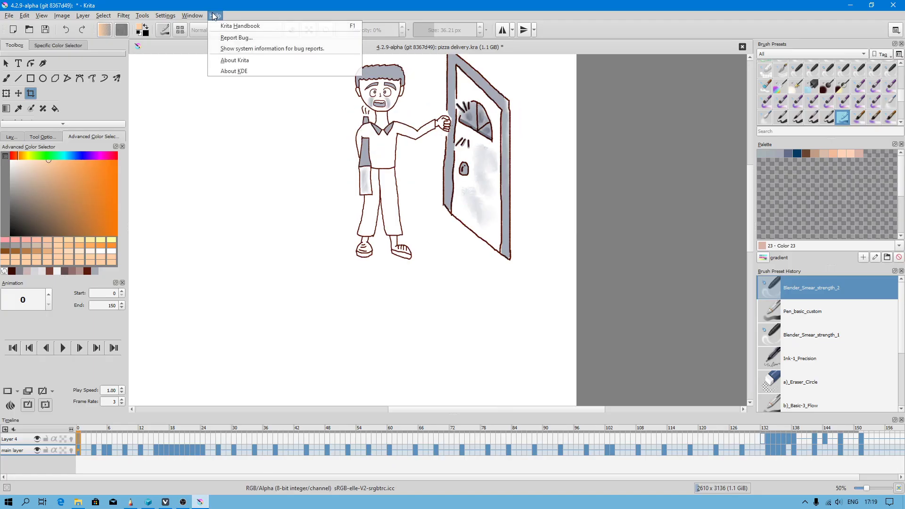
left_click(238, 61)
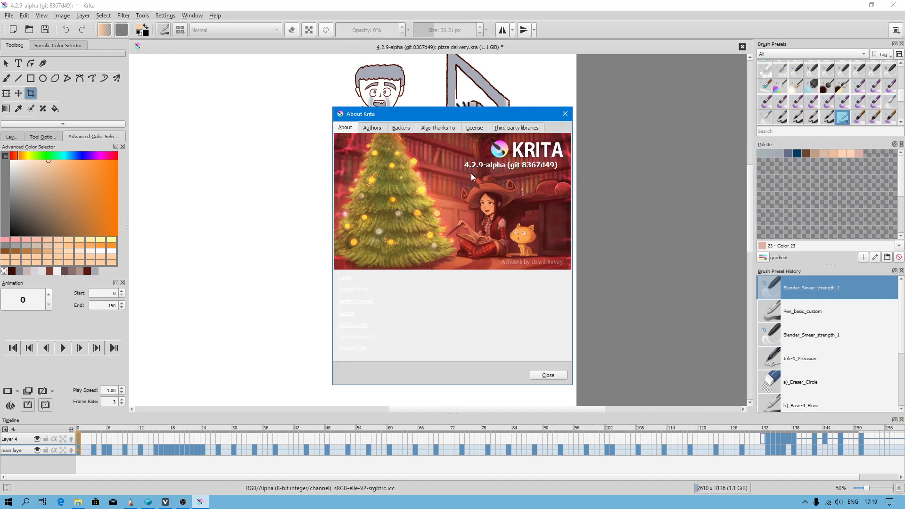
left_click(564, 114)
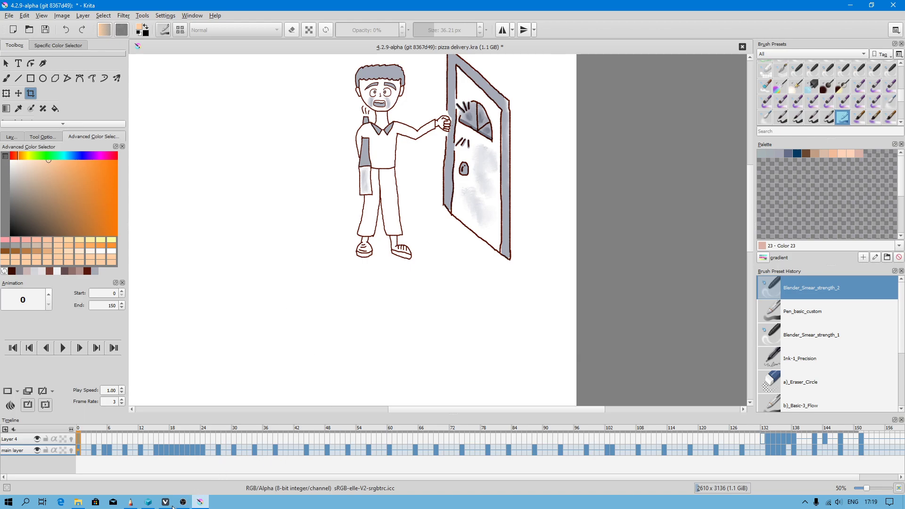
Step: Switch to Autodesk SketchBook and examine the running postman drawing on the flipbook's first frame
left_click(131, 503)
scroll(146, 346, "down", 3)
scroll(145, 331, "up", 4)
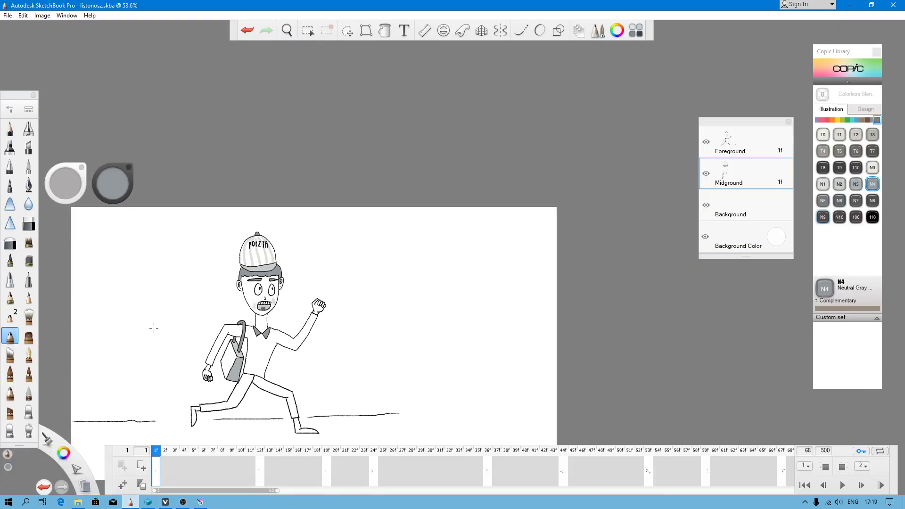
left_click(7, 15)
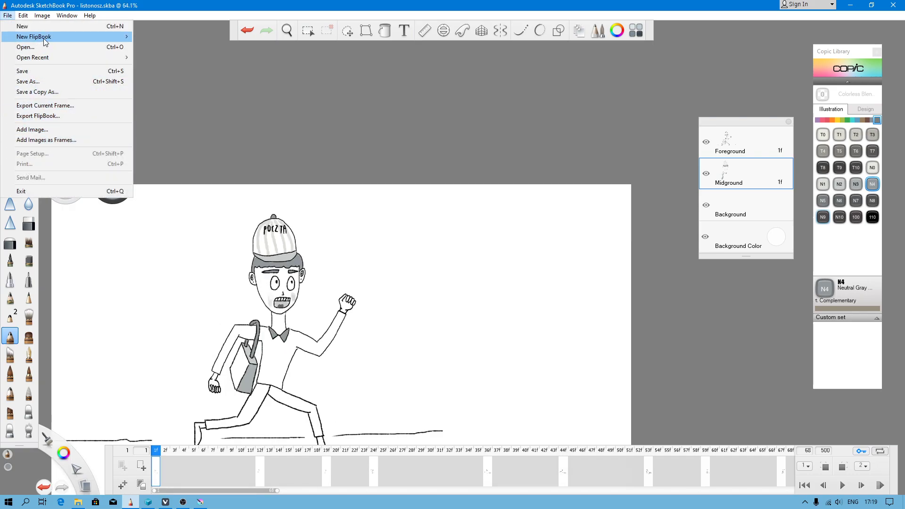
mouse_move(43, 37)
left_click(203, 40)
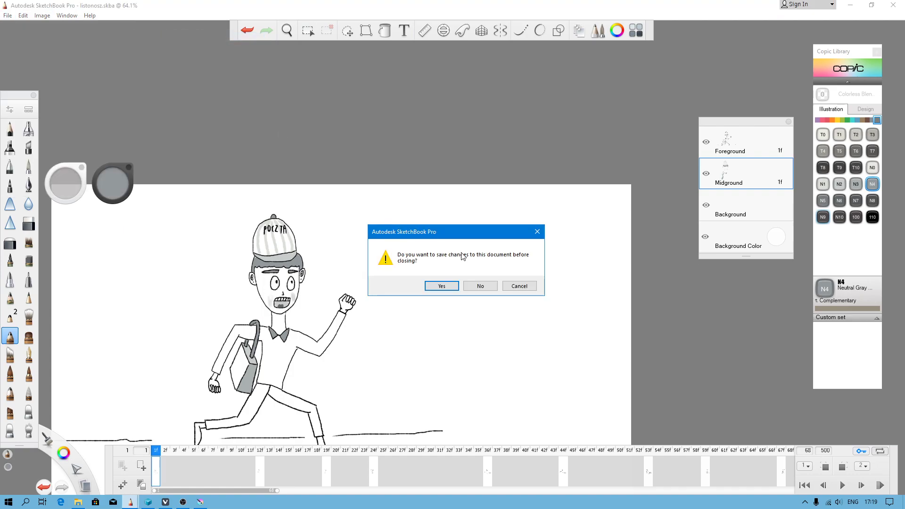
left_click(519, 286)
left_click(7, 15)
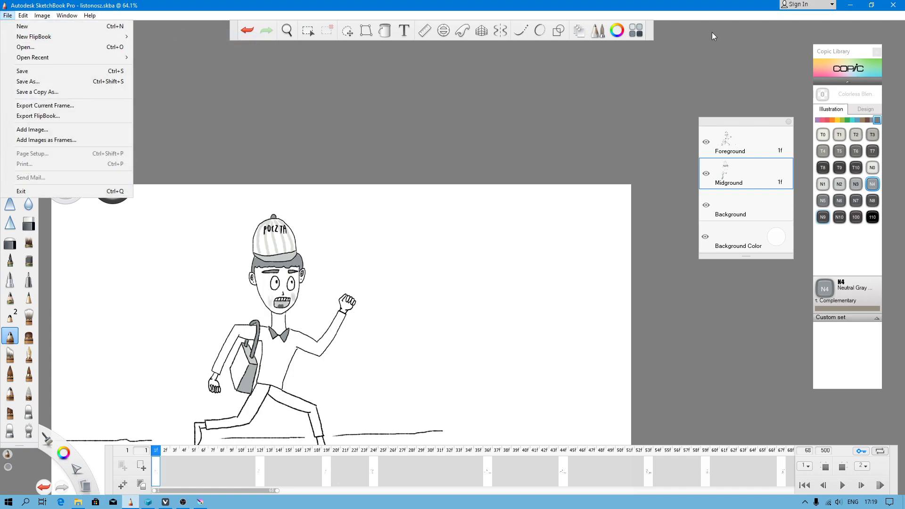
left_click(590, 34)
scroll(183, 299, "down", 5)
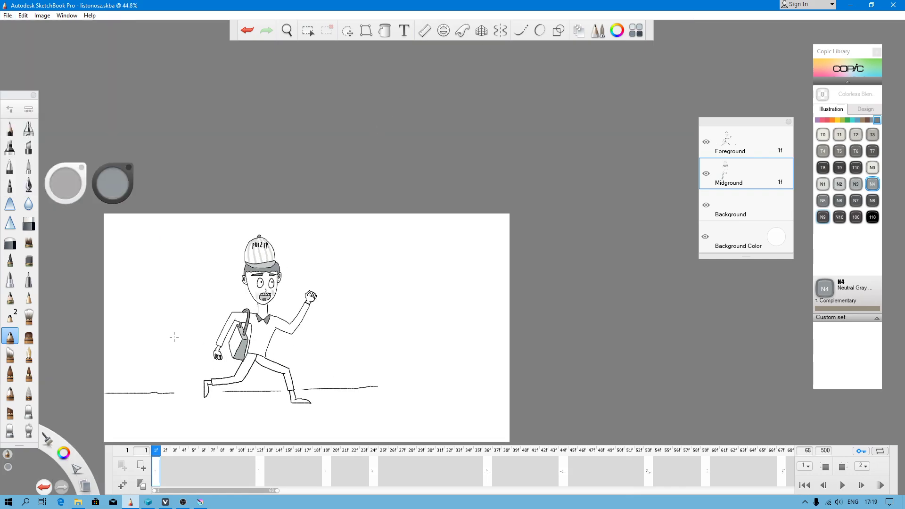
scroll(176, 335, "up", 5)
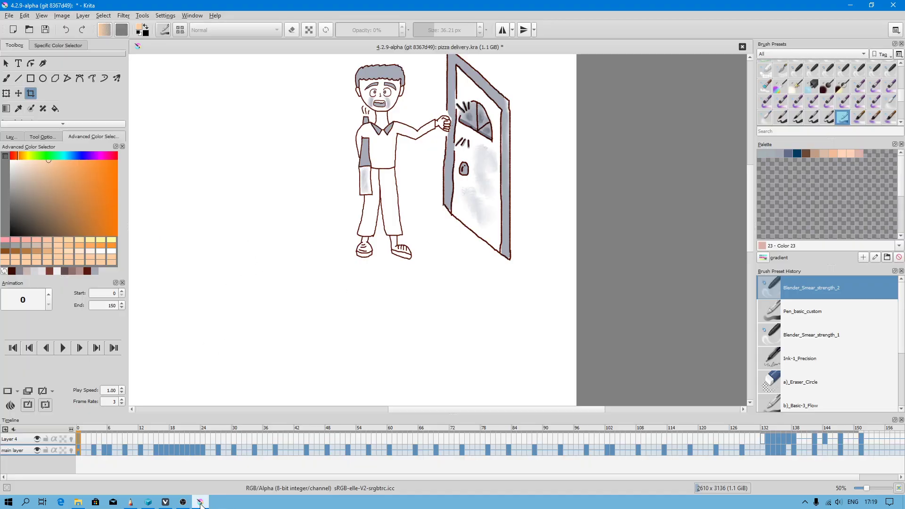
Step: Switch to Krita and examine the character and door drawing at frame 0 at 50% zoom
left_click(201, 501)
scroll(224, 127, "down", 1)
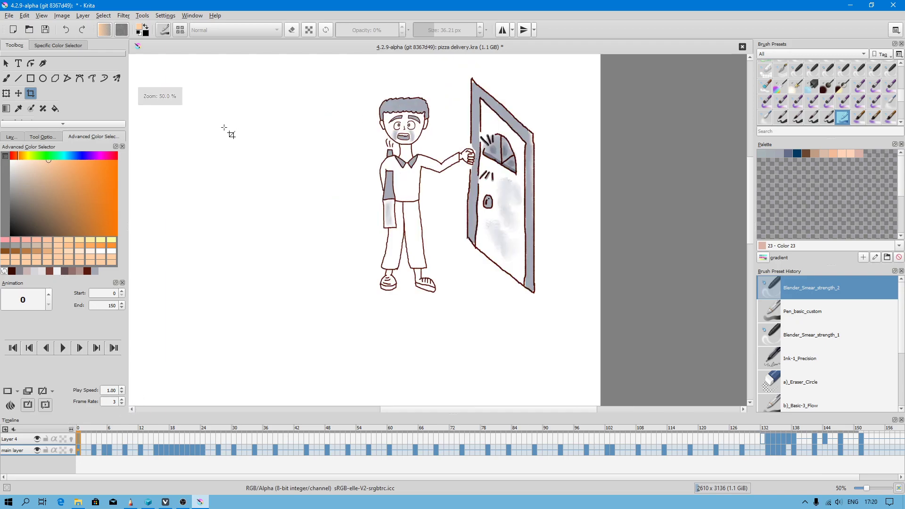
left_click(182, 501)
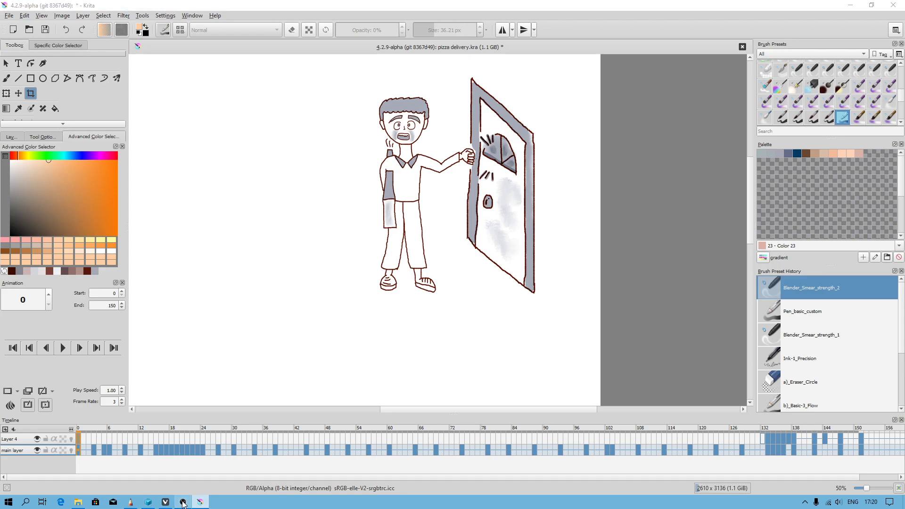